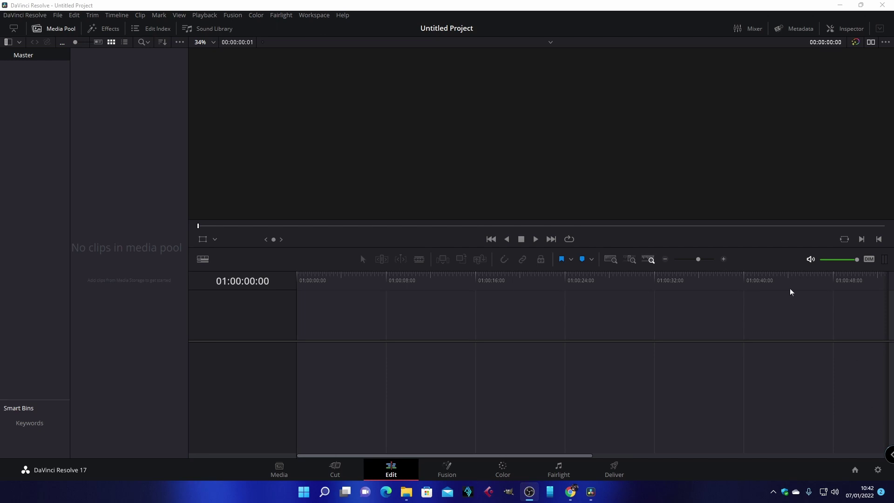
Check project settings without saving, then create Fusion Composition 1 from the media pool's context menu.
left_click(878, 470)
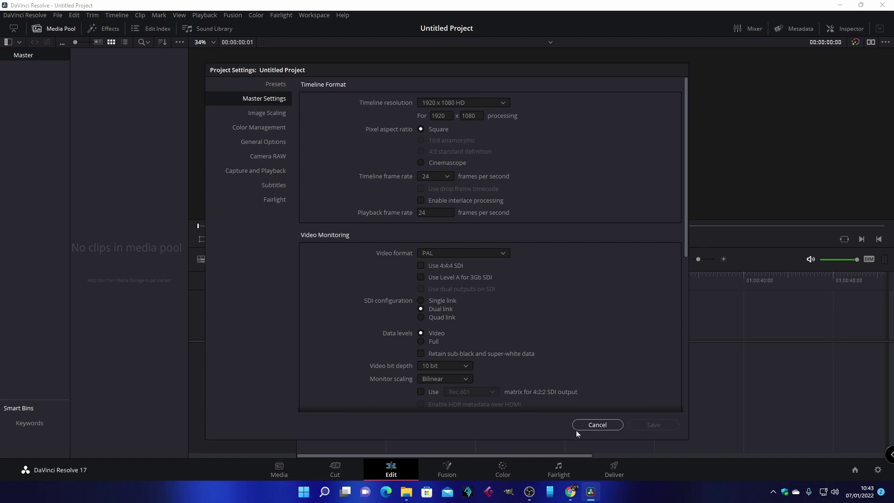
left_click(595, 425)
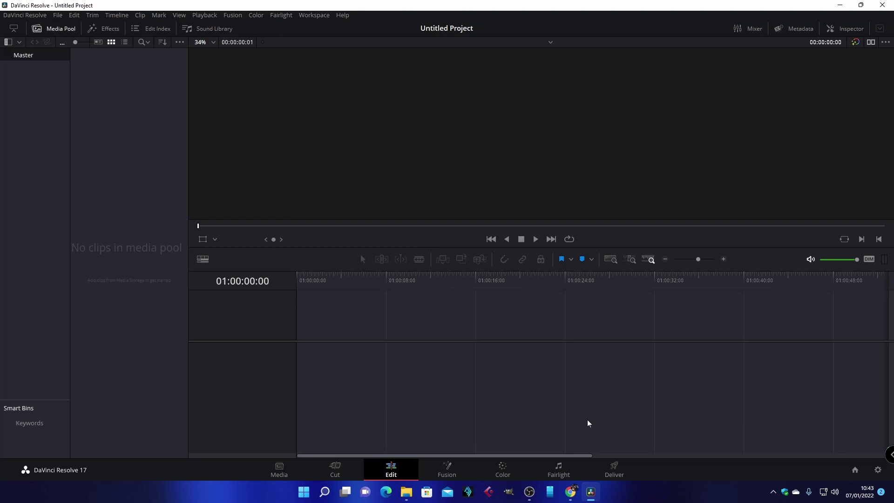
right_click(132, 106)
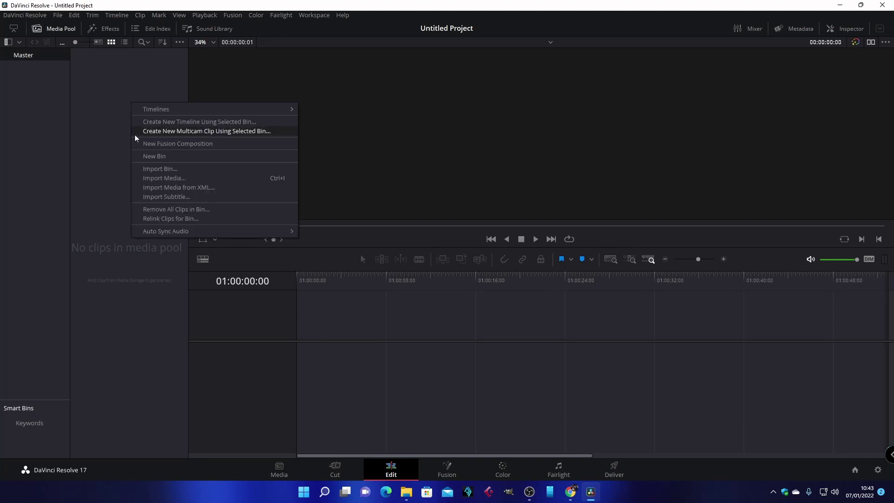
left_click(180, 143)
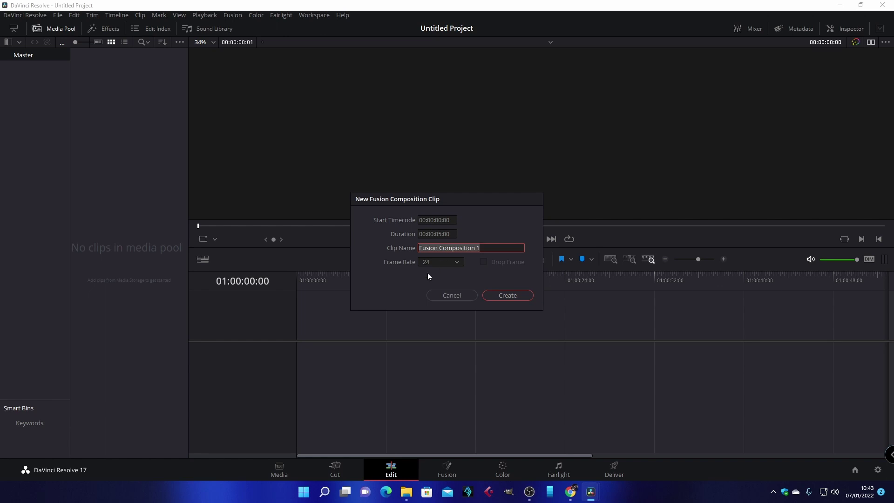
left_click(508, 295)
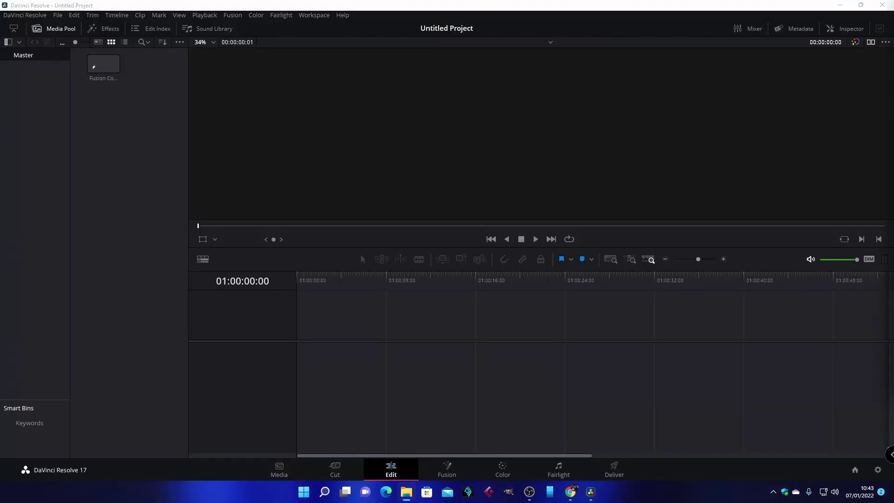
Import the shopping PNG into the media pool and drop Fusion Composition 1 onto a new timeline.
left_click_drag(0, 354, 136, 161)
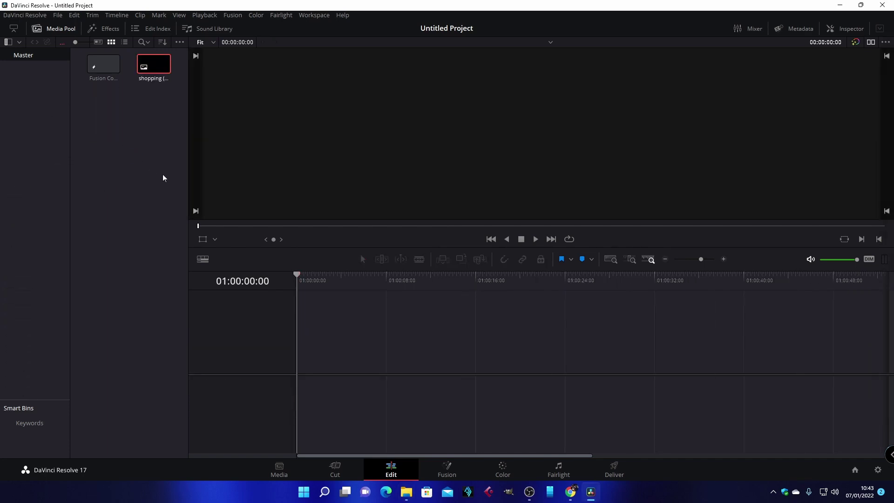
left_click(447, 467)
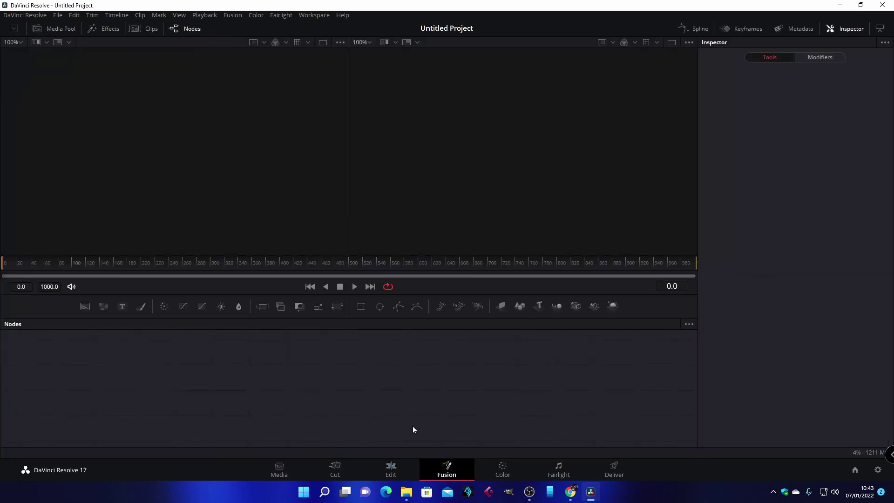
left_click(391, 469)
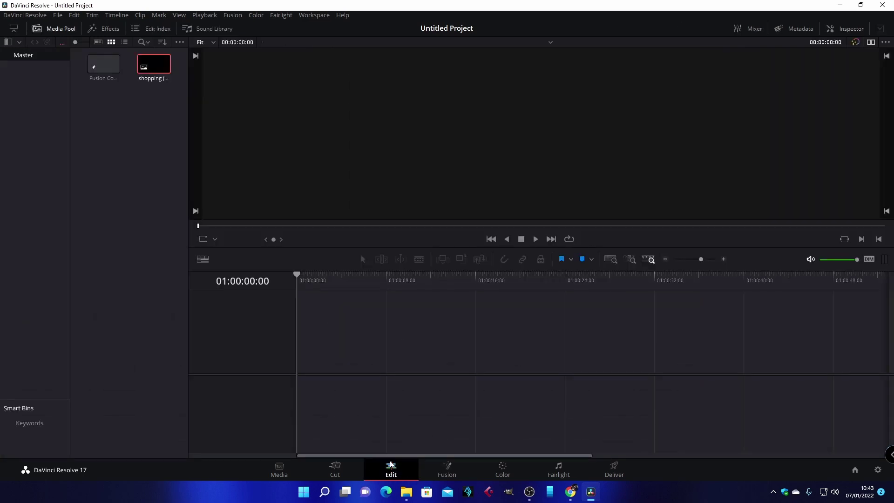
left_click_drag(107, 65, 301, 350)
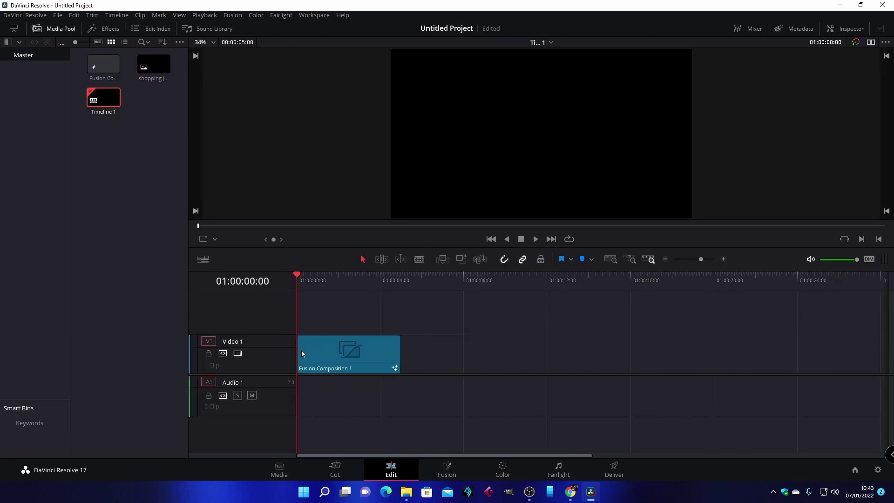
On the Fusion page, wire a Background node into MediaOut1 and attach a Polygon1 mask to it.
left_click(448, 468)
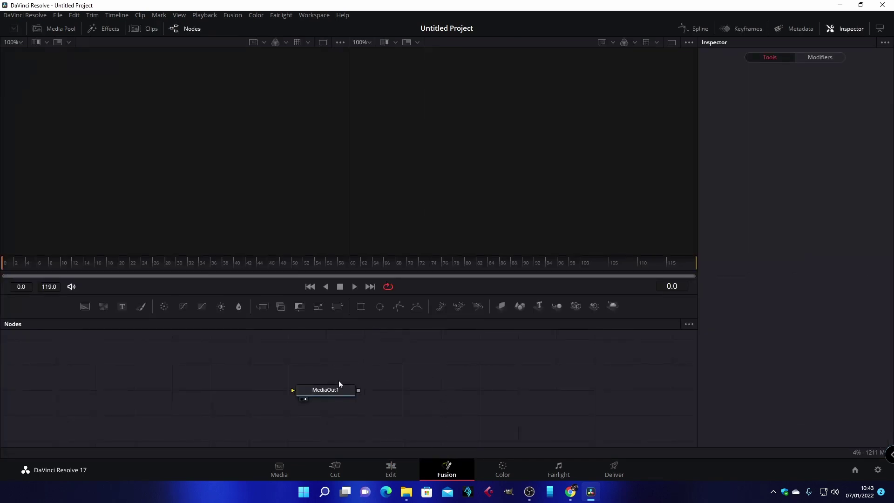
left_click_drag(334, 389, 596, 413)
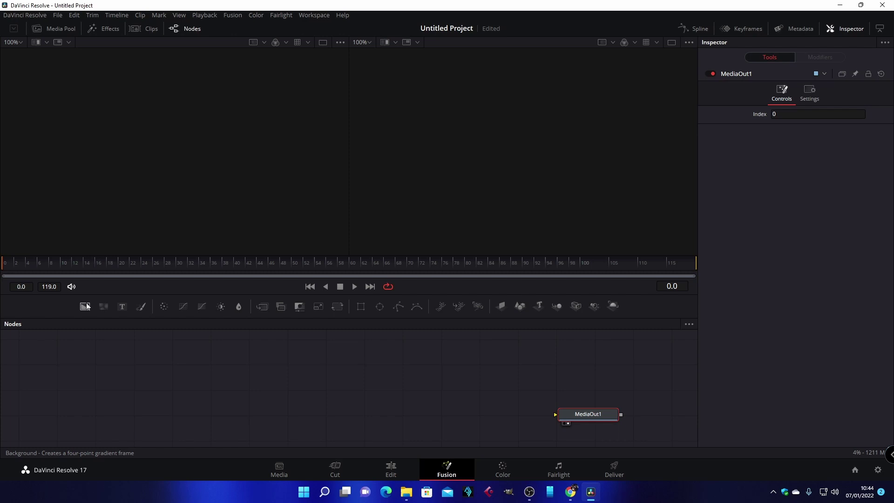
left_click_drag(84, 306, 180, 395)
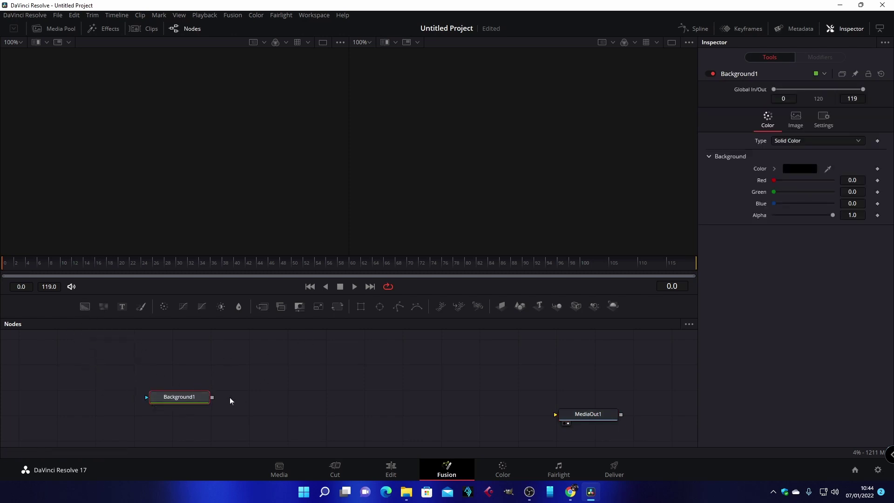
left_click_drag(214, 398, 563, 418)
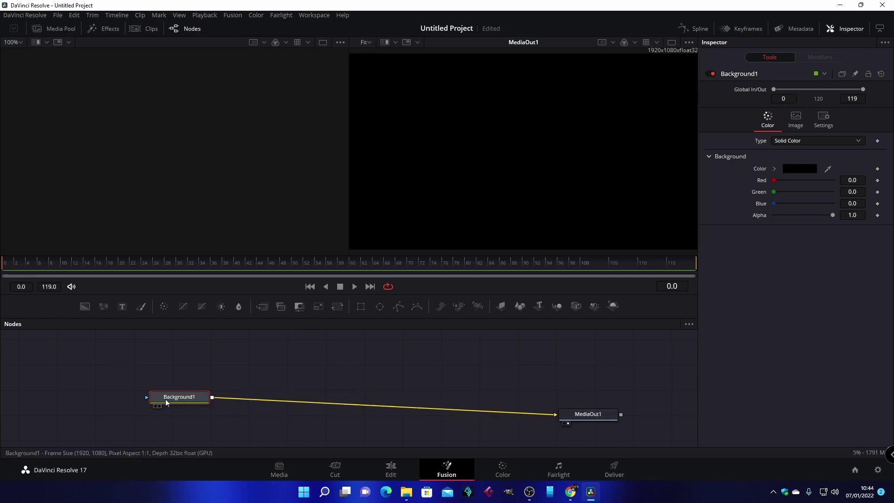
left_click_drag(166, 399, 165, 408)
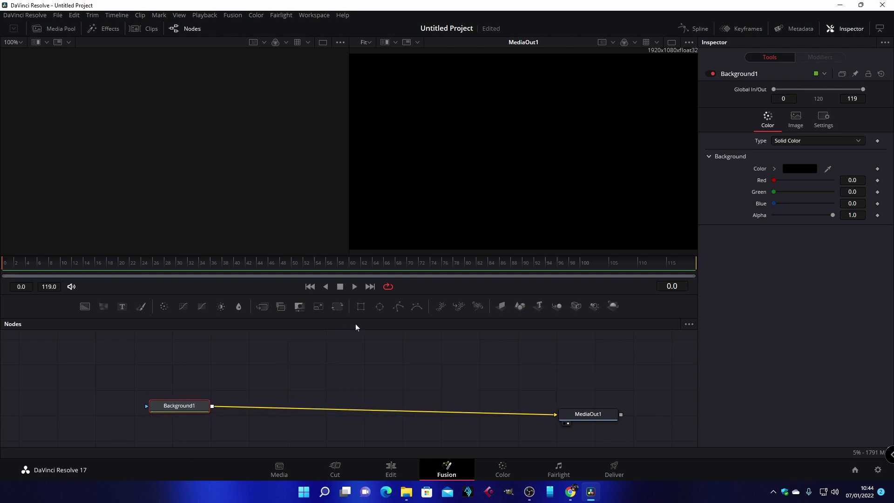
left_click(398, 306)
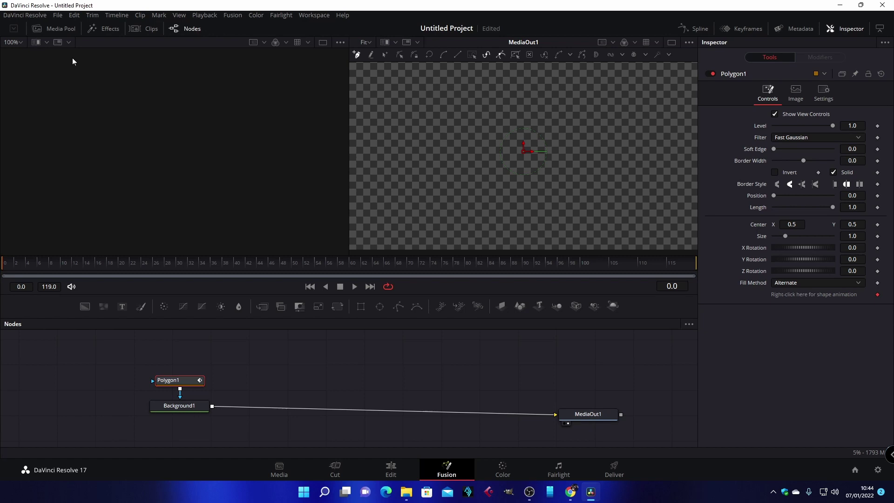
left_click(72, 31)
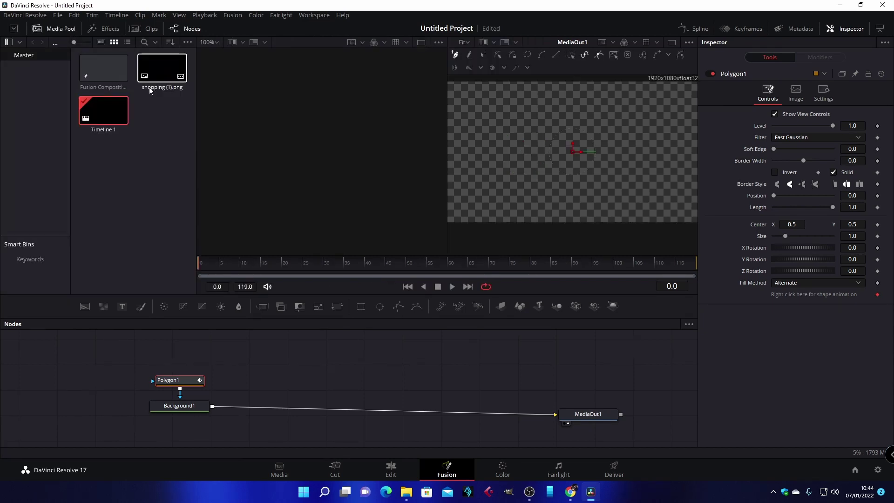
Add shopping (1).png as MediaIn1, show its MG logo in the viewer, and hide the media pool.
left_click_drag(158, 66, 107, 392)
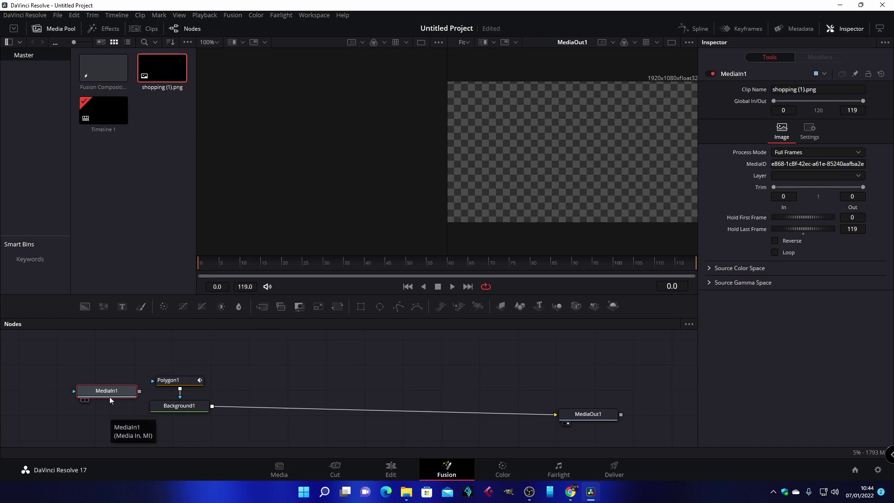
key("1")
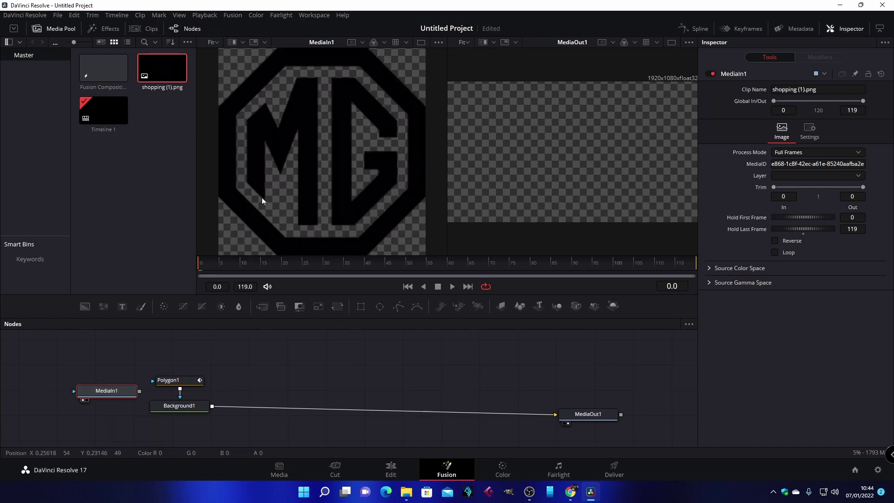
left_click(72, 29)
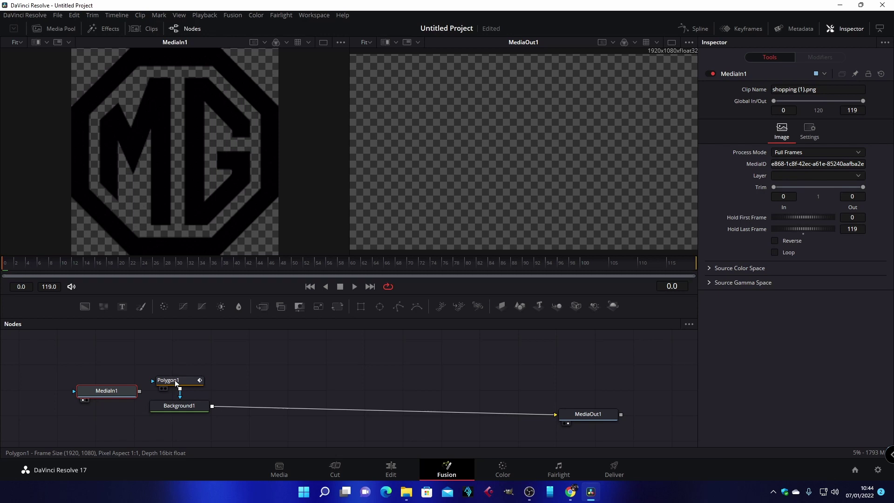
left_click_drag(176, 382, 158, 253)
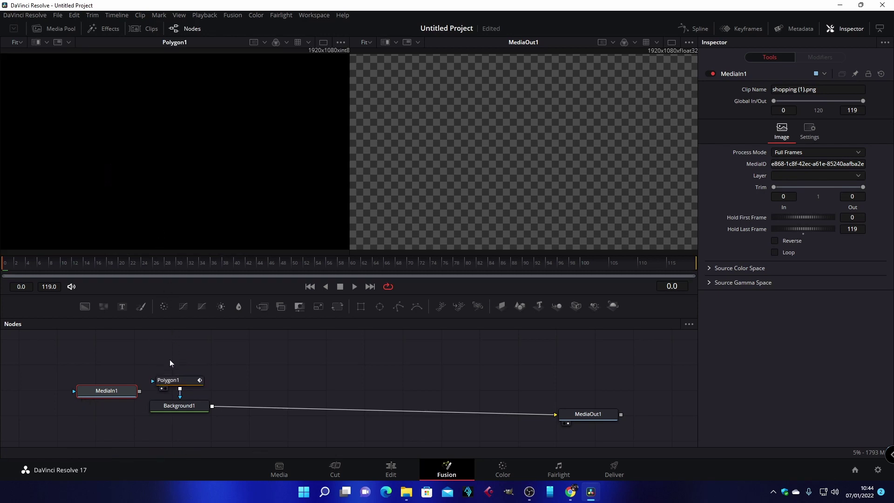
left_click_drag(125, 391, 136, 219)
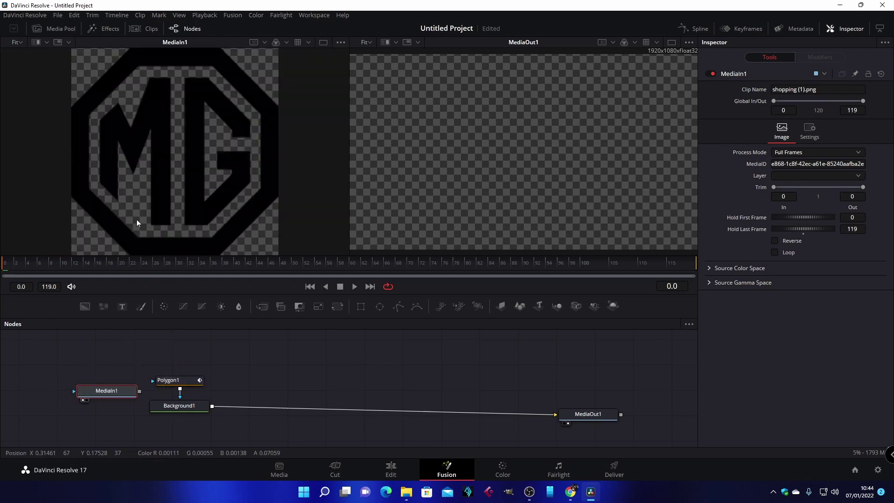
Select Polygon1 and place points around each corner of the logo's octagon, closing on the first point.
left_click(185, 378)
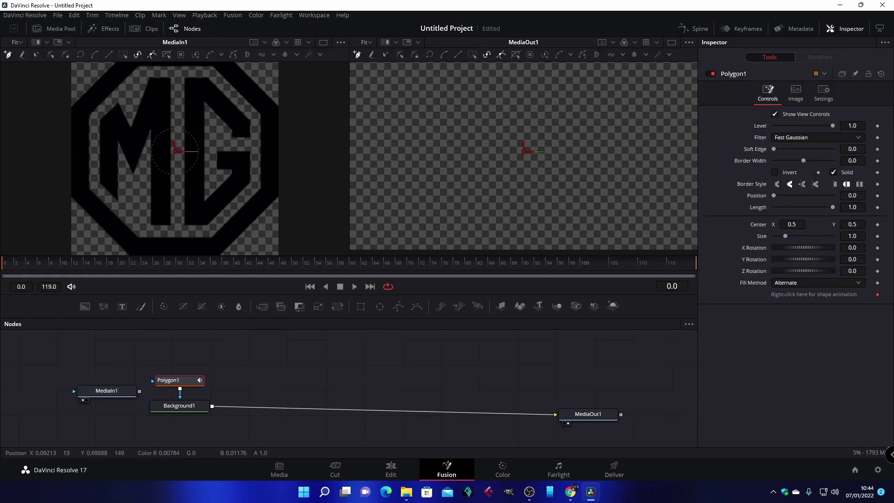
left_click(90, 110)
left_click(140, 67)
left_click(214, 65)
left_click(261, 114)
left_click(261, 186)
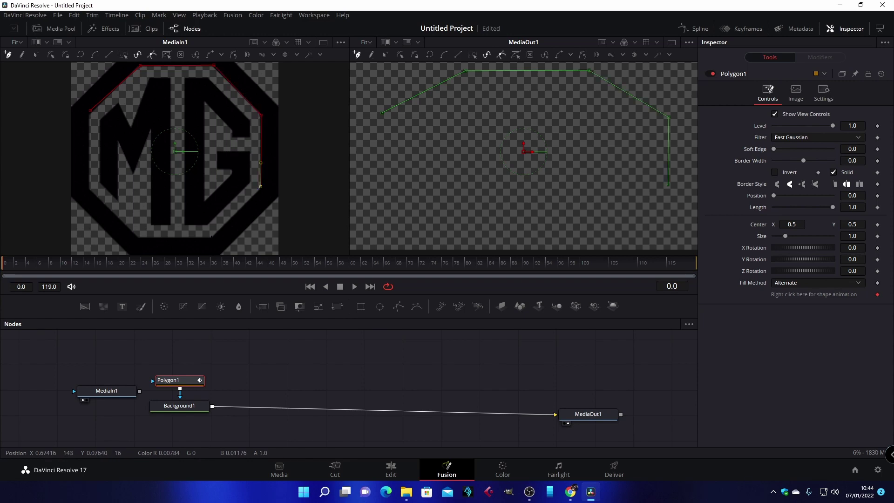
left_click(227, 219)
left_click(211, 235)
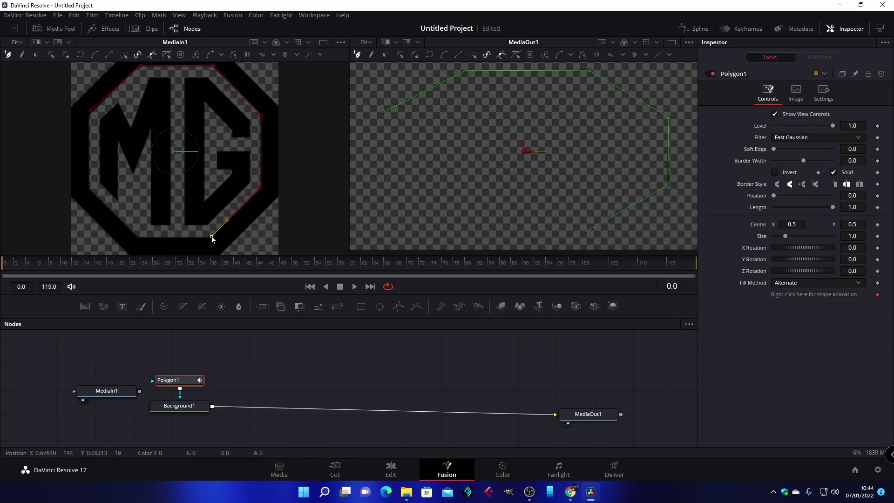
left_click(139, 236)
left_click(91, 188)
left_click(91, 110)
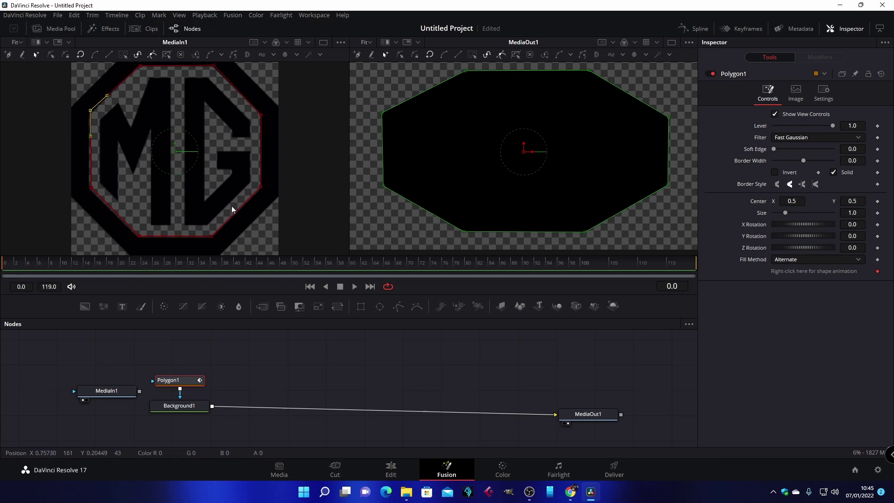
Turn off Polygon1's Solid fill and set its Border Width to 0.05.
left_click(194, 406)
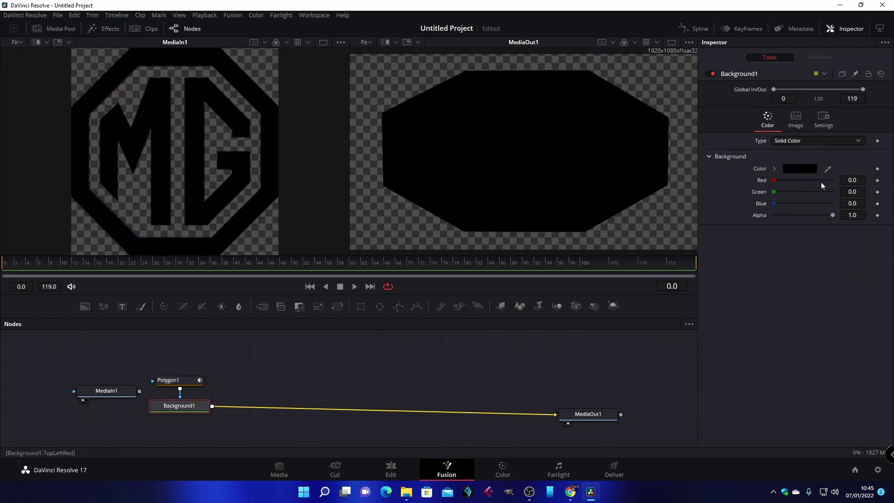
left_click(175, 380)
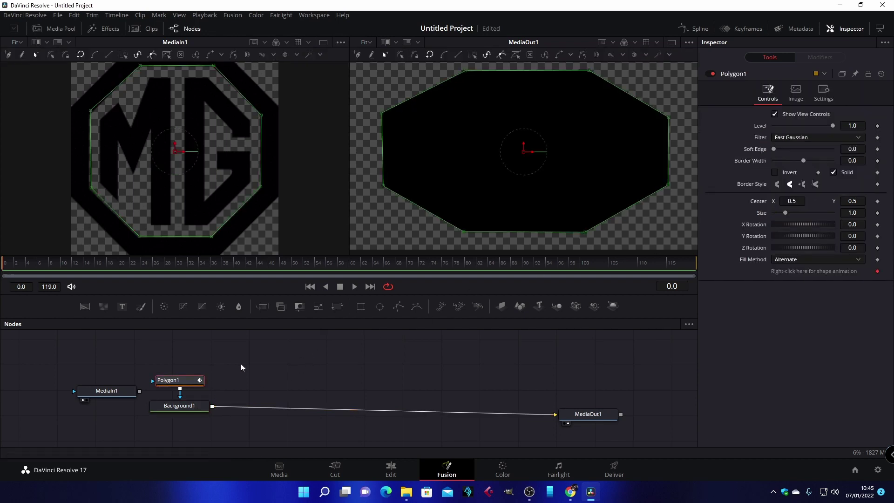
left_click(833, 172)
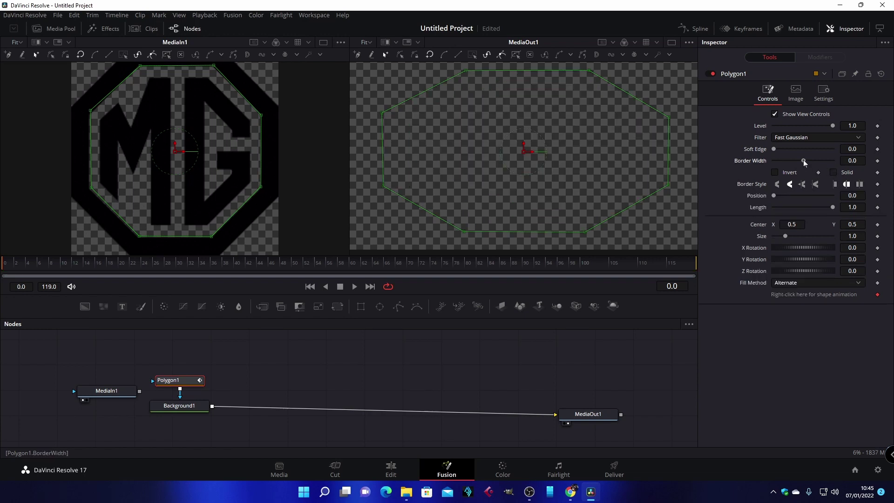
left_click_drag(803, 160, 804, 160)
left_click(852, 160)
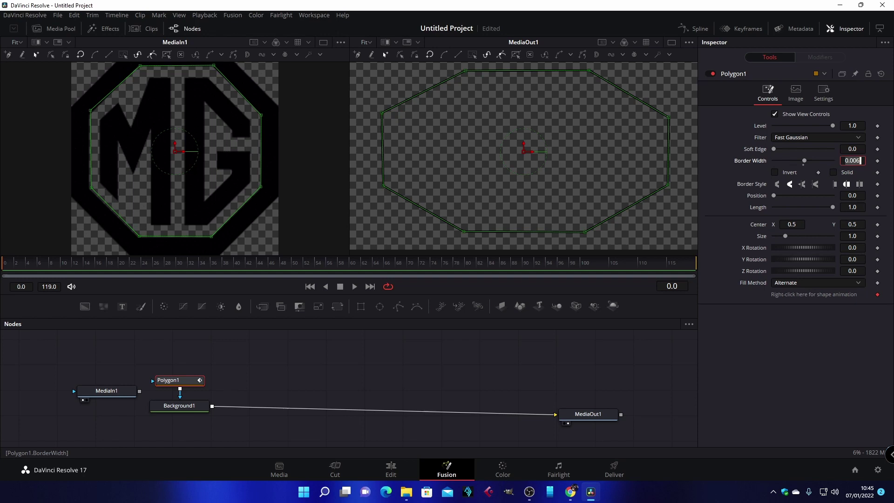
type("0.05")
key("Tab")
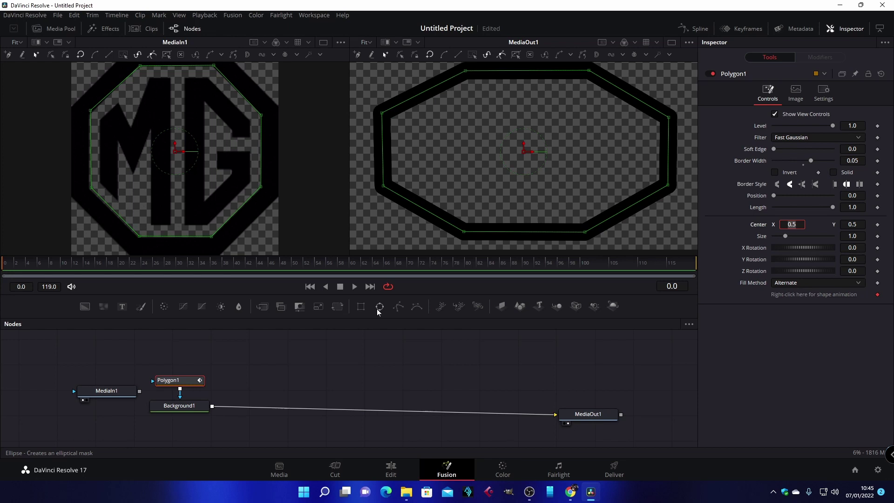
Add Polygon2 and trace the M's left edge, top-left peak, middle dip and top-right peak.
left_click(398, 308)
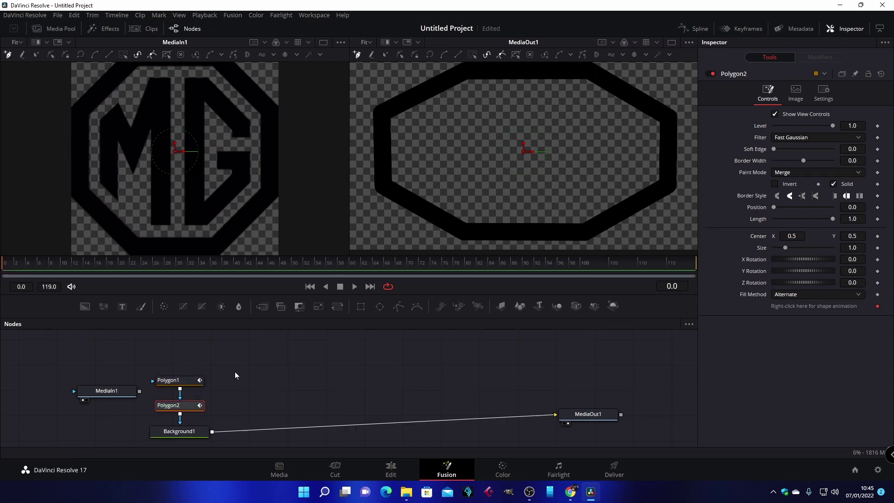
left_click(181, 382)
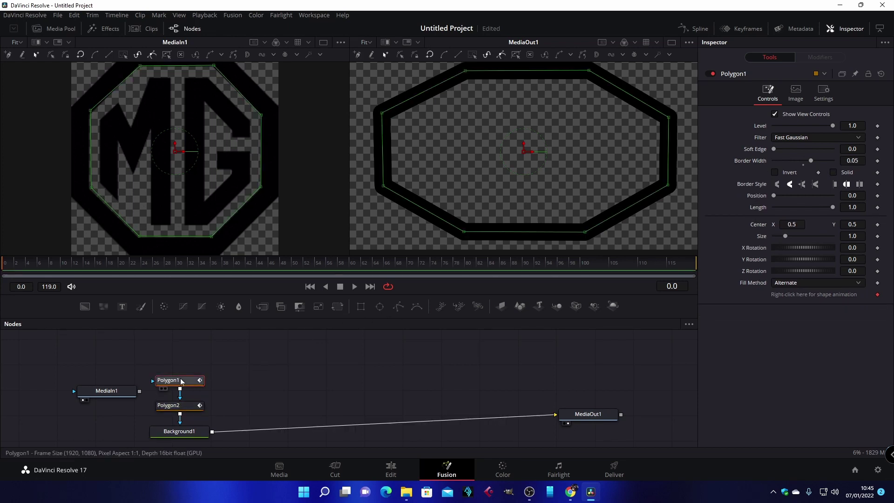
left_click(187, 406)
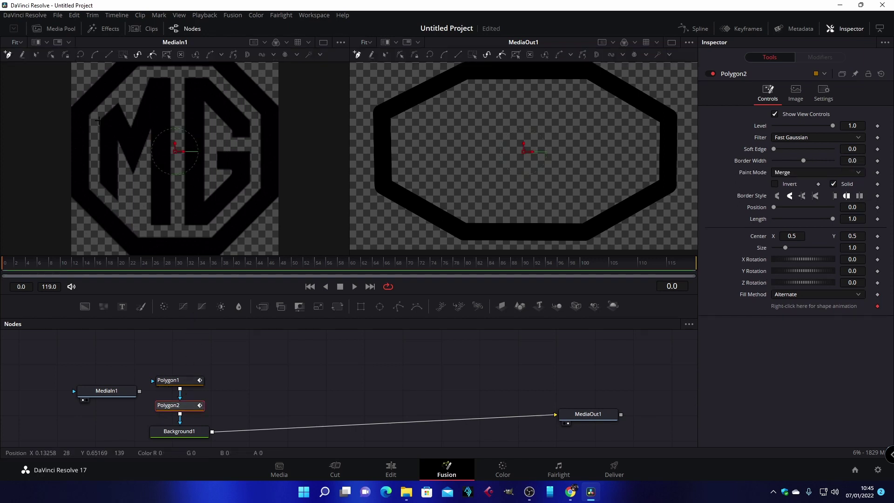
left_click(98, 120)
left_click(112, 108)
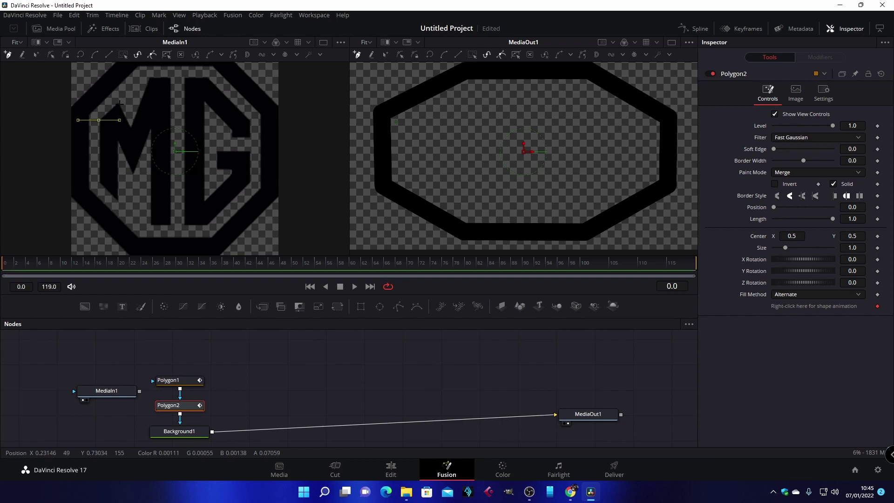
left_click(119, 103)
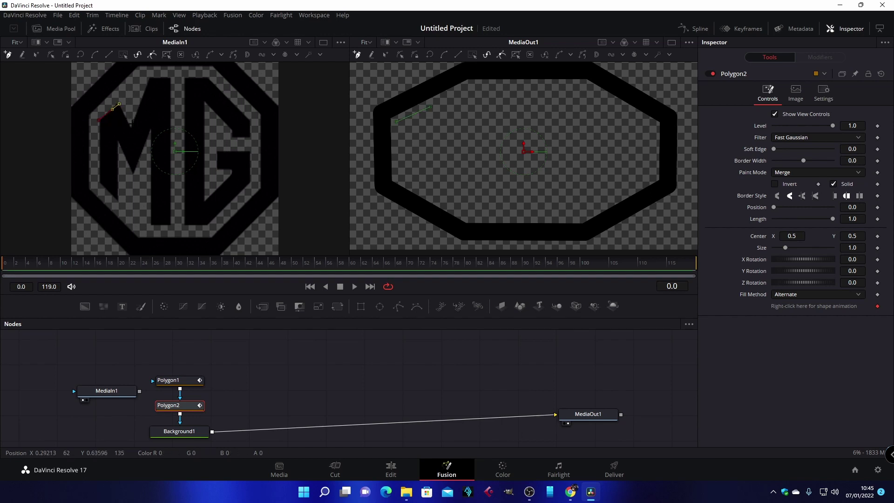
left_click(132, 125)
left_click(146, 75)
left_click(169, 76)
Finish the M down its right stroke and inner edges, close it, and add Polygon3.
left_click_drag(147, 79, 151, 80)
left_click(171, 76)
left_click(170, 224)
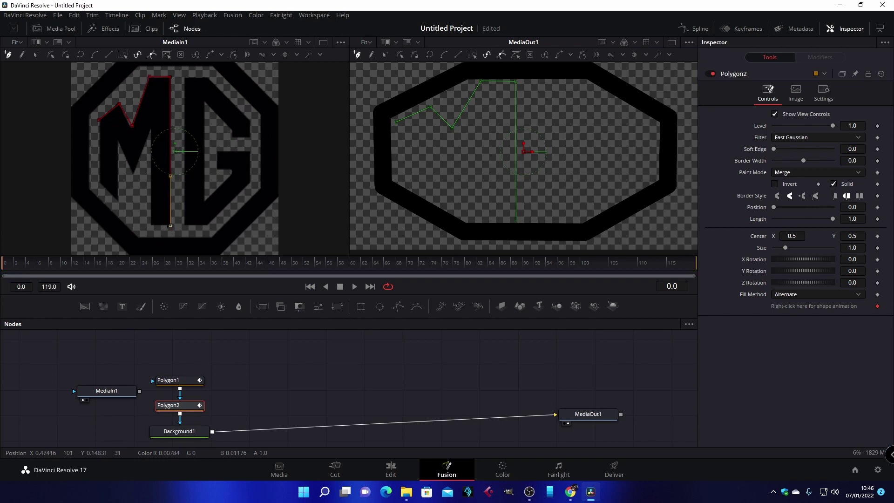
left_click(150, 225)
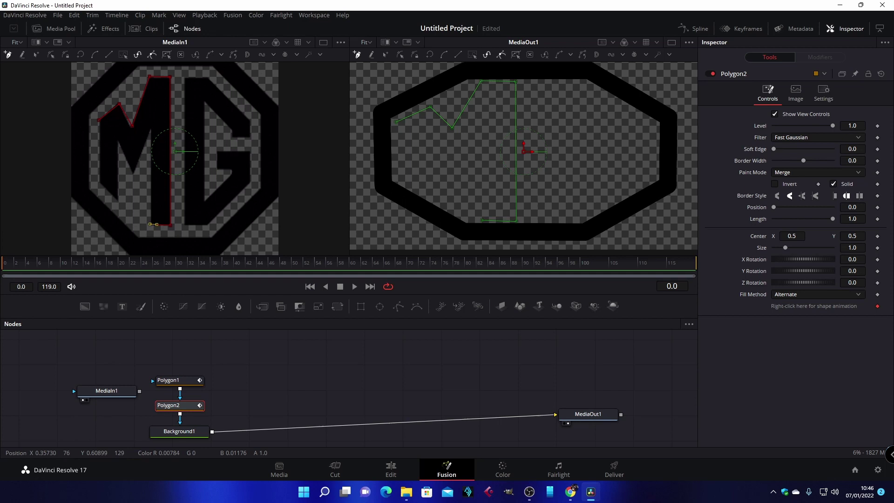
left_click(150, 128)
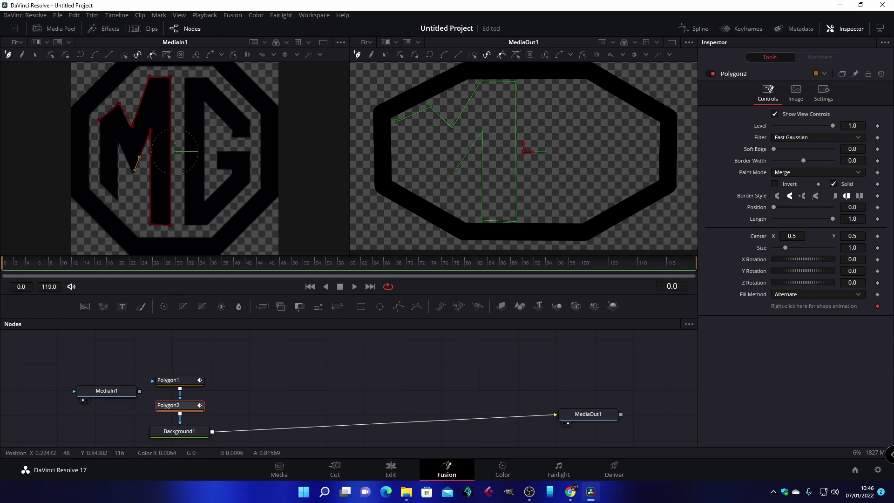
left_click(118, 142)
left_click(118, 201)
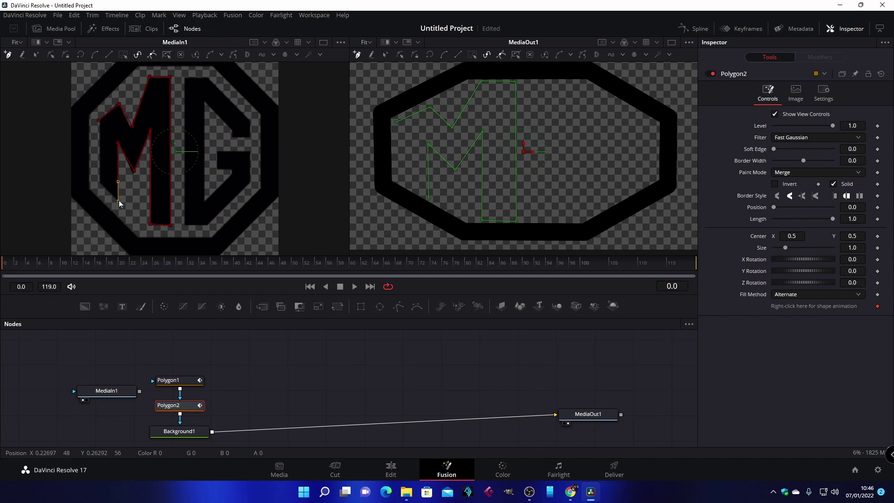
left_click(98, 181)
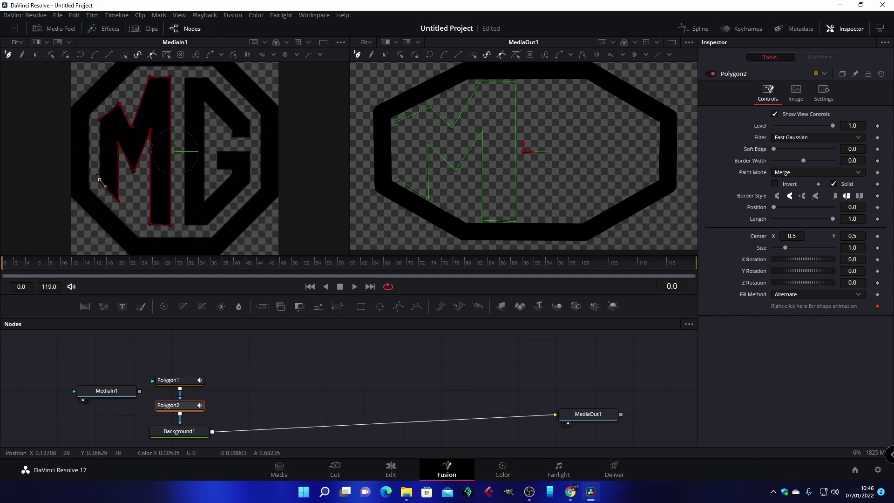
left_click(99, 121)
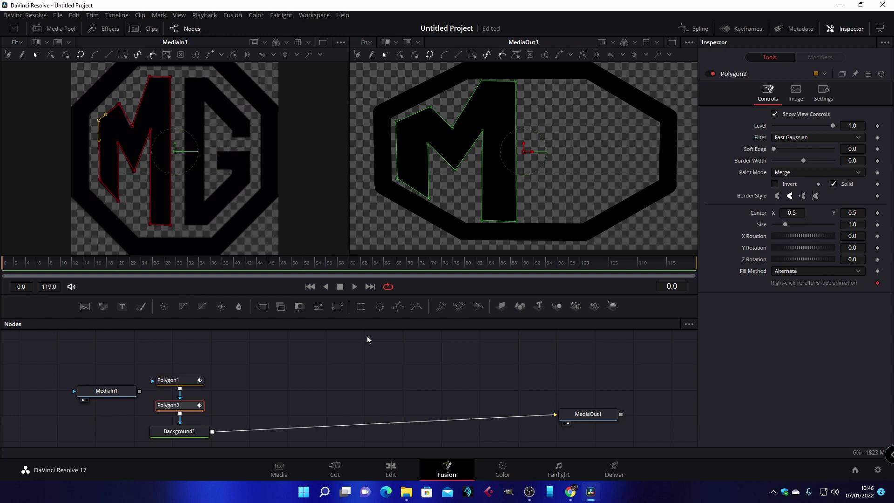
left_click(396, 311)
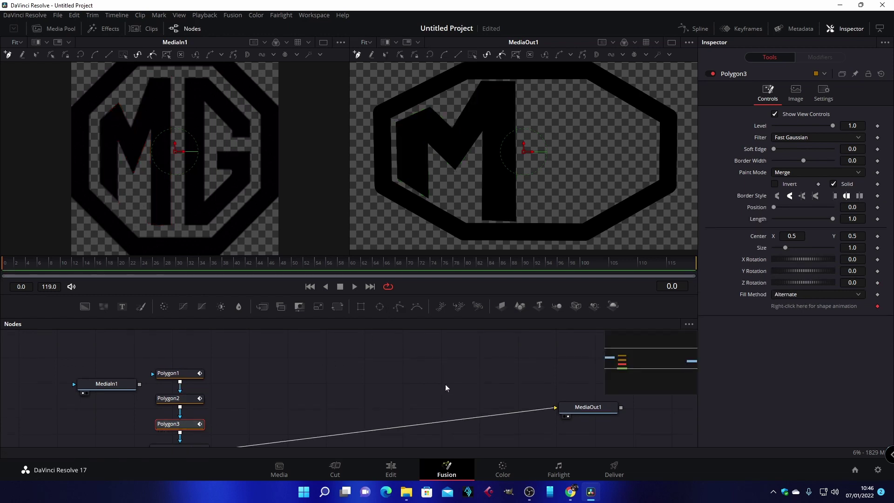
Switch the node graph to Orthogonal Pipes from the Nodes panel's Options menu.
right_click(372, 358)
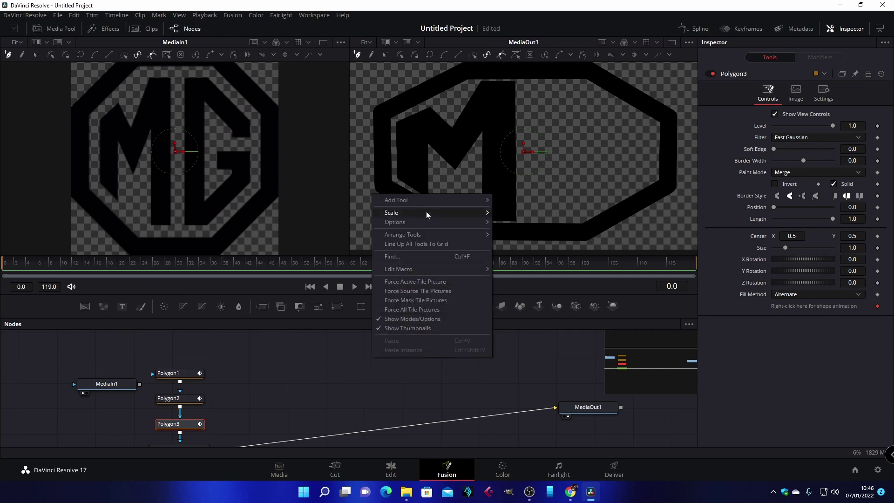
mouse_move(434, 223)
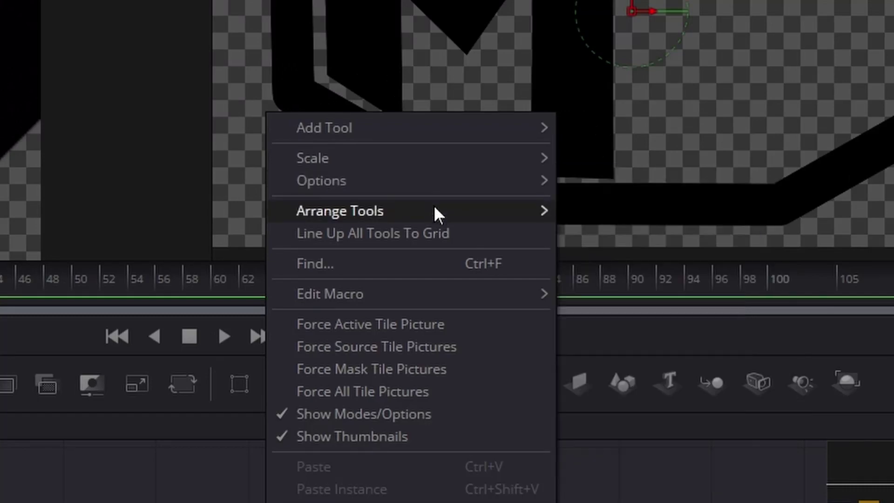
mouse_move(441, 233)
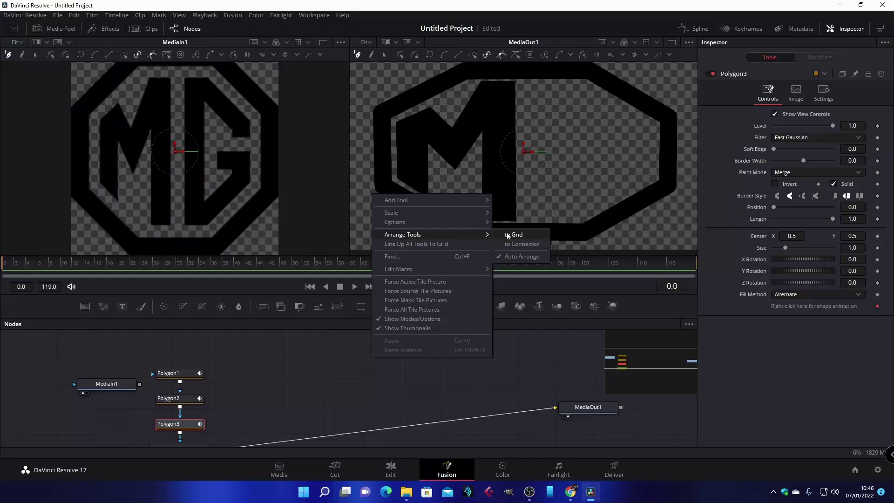
left_click(607, 211)
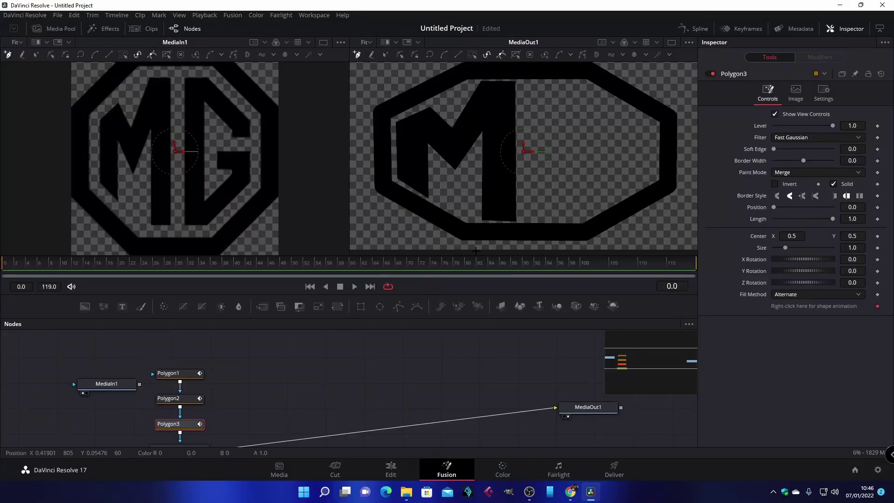
right_click(400, 334)
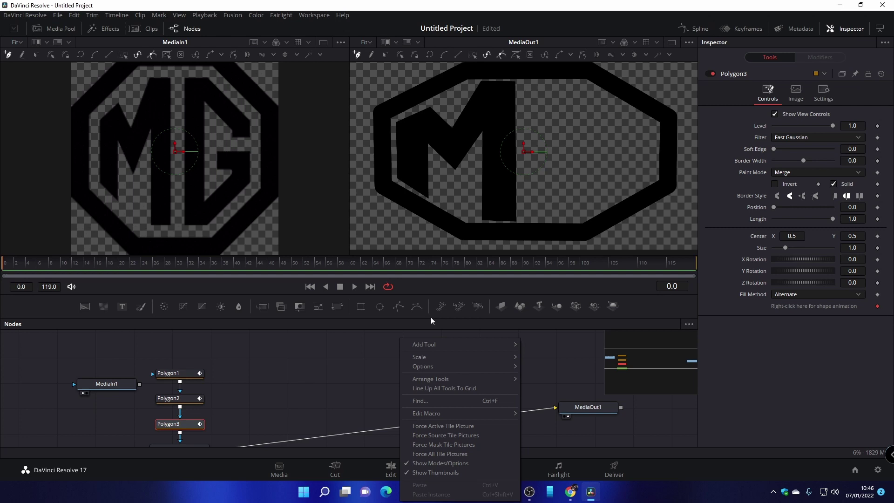
mouse_move(444, 368)
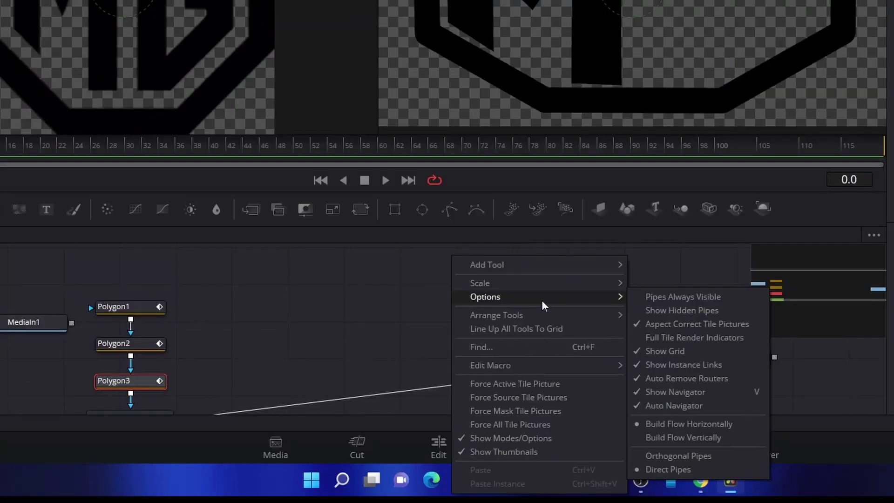
left_click(700, 455)
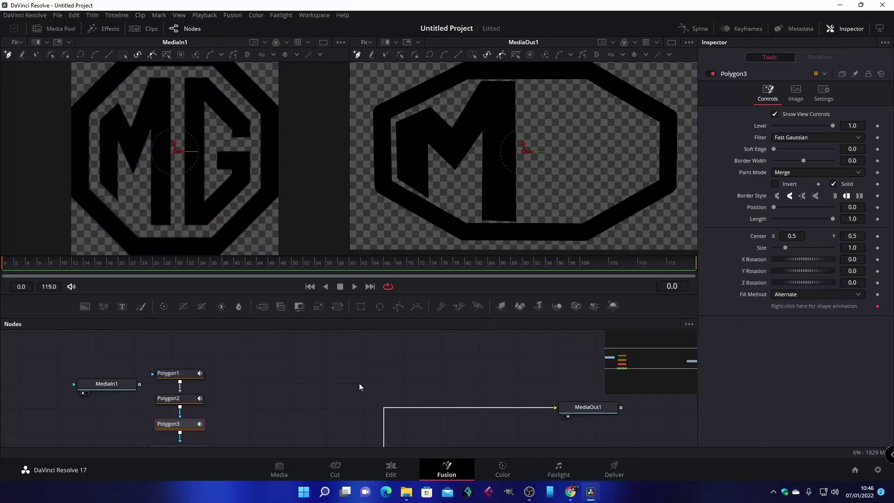
scroll(353, 369, "down", 2)
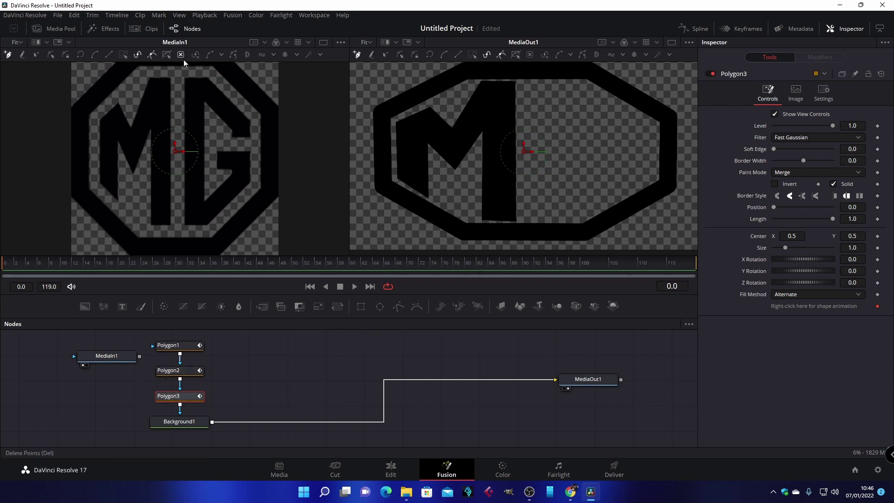
Abandon the stray Polygon3 path and delete its node from the graph.
left_click_drag(186, 74, 207, 75)
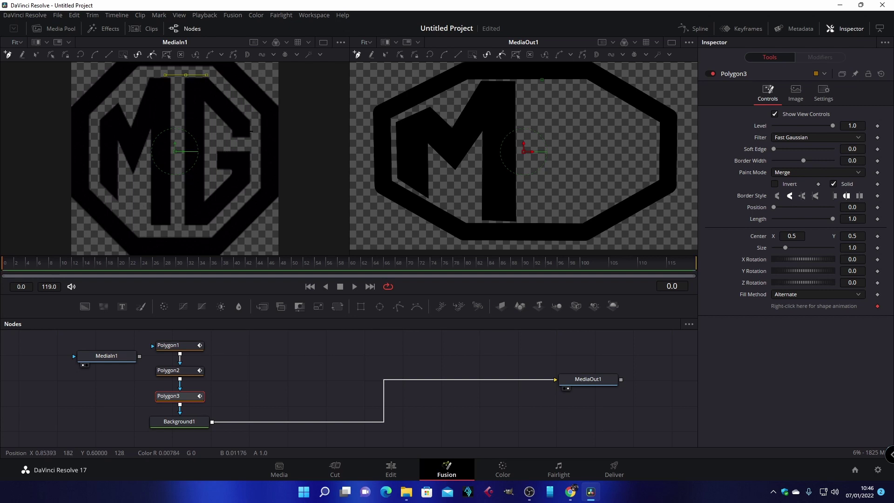
left_click(252, 123)
left_click_drag(231, 109, 204, 87)
left_click_drag(192, 396, 184, 381)
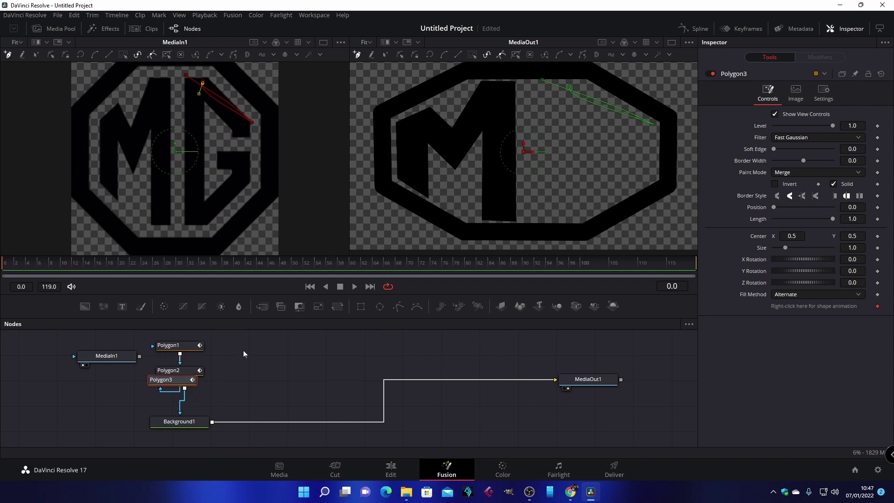
key("Delete")
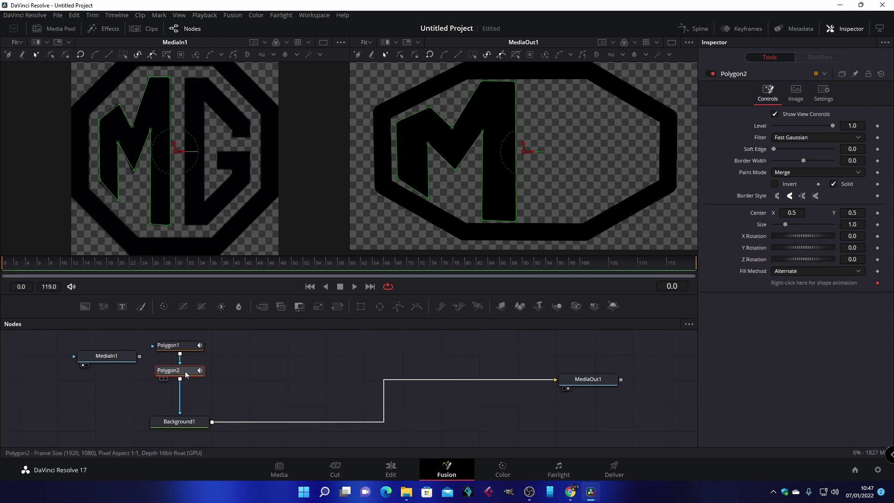
Add Polygon3 after Polygon2 and trace the G's bar, inner edge and crossbar, closing at its top.
left_click(399, 307)
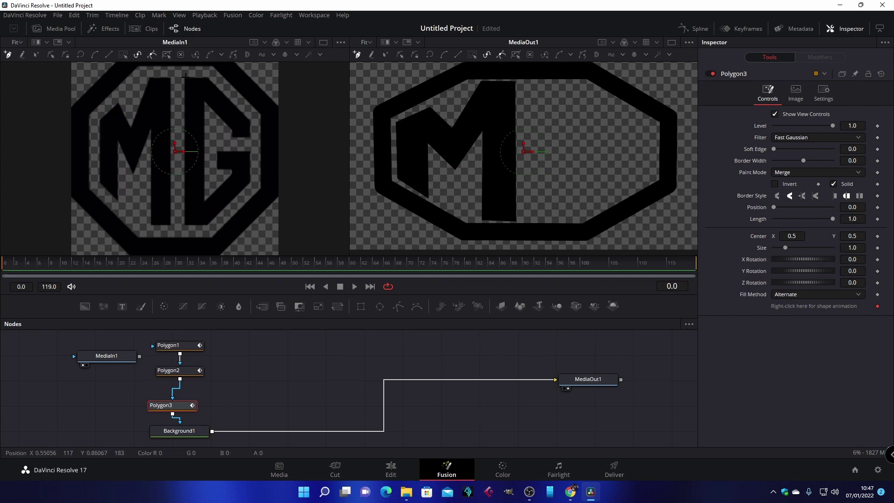
left_click(185, 76)
left_click(186, 225)
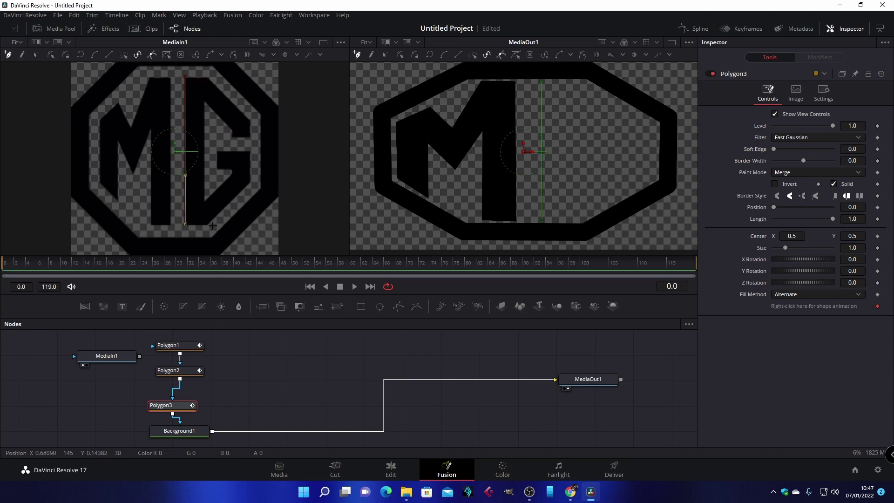
left_click(209, 225)
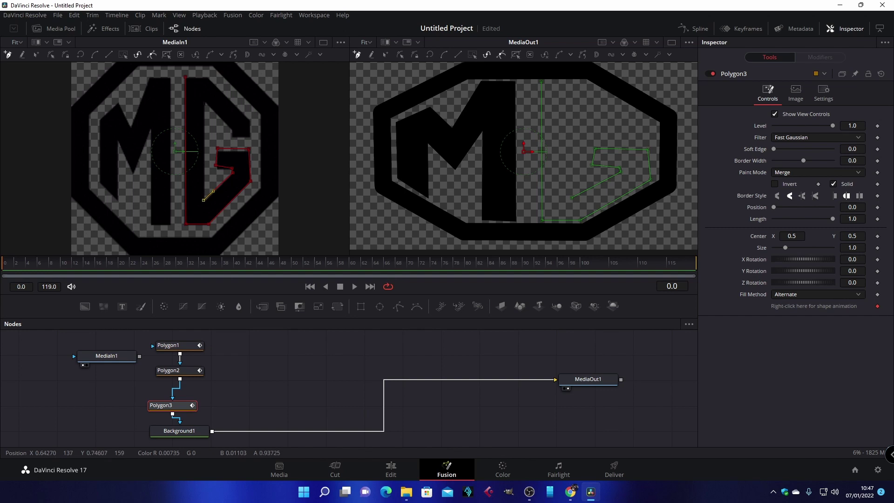
left_click(204, 133)
left_click(204, 101)
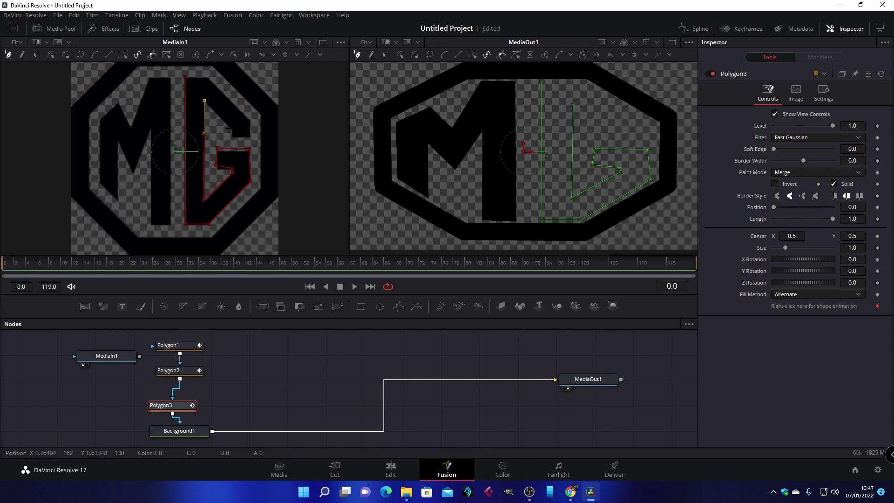
left_click(229, 128)
left_click(229, 135)
left_click(250, 138)
left_click(251, 121)
left_click(222, 91)
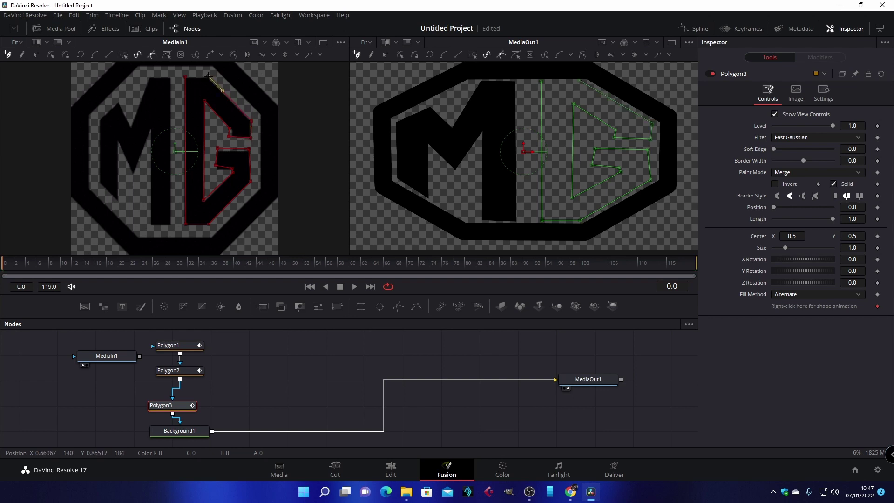
left_click(186, 77)
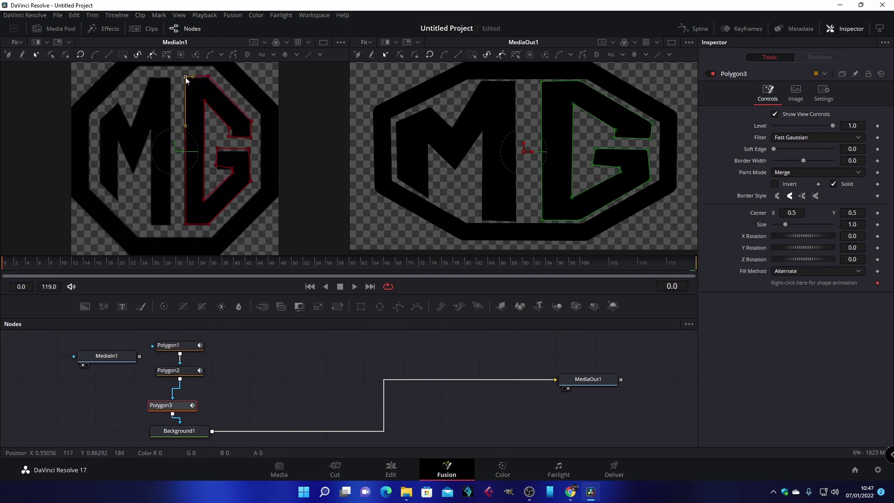
Switch Background1's fill type to Gradient, line up MediaOut1, and add a Background2 node.
left_click(180, 431)
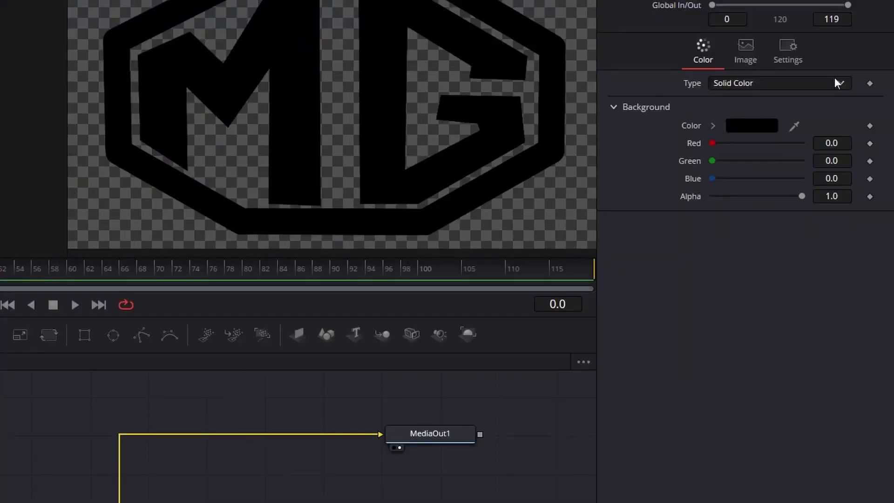
left_click(856, 142)
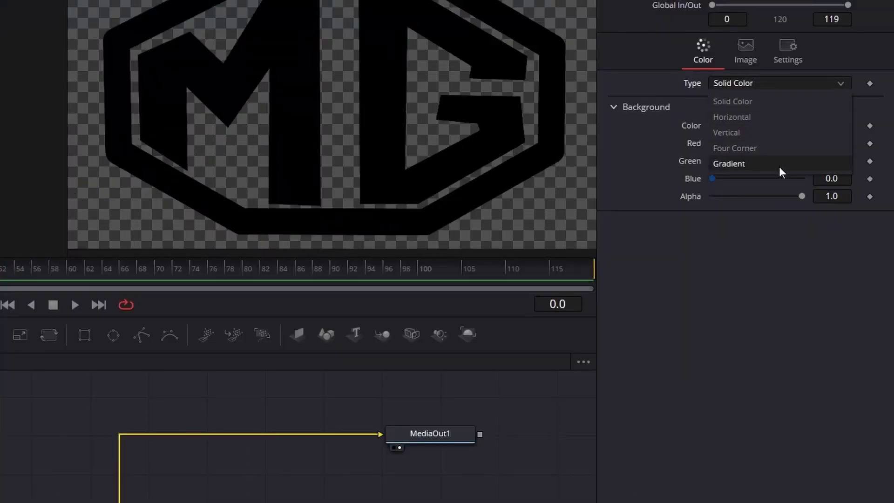
left_click(778, 165)
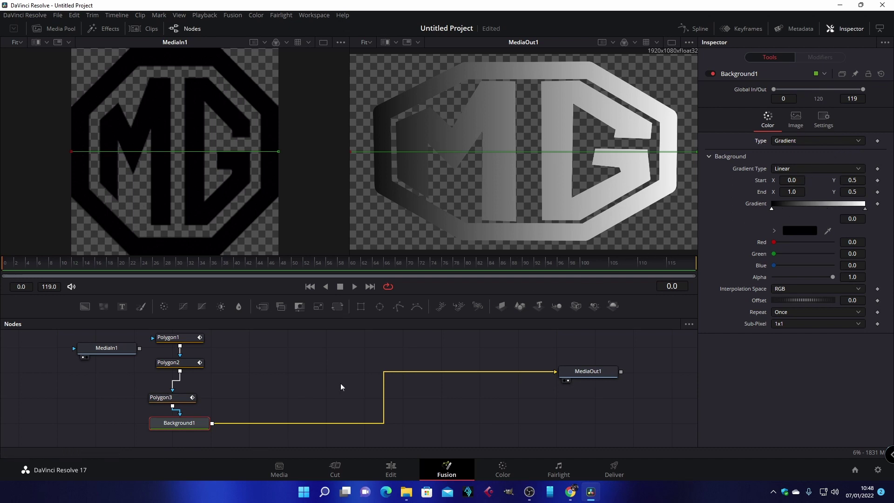
left_click_drag(586, 371, 593, 422)
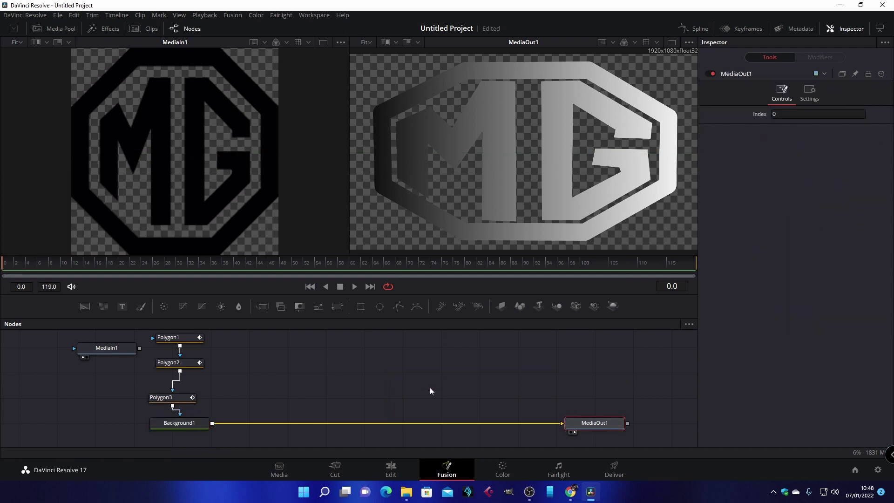
left_click_drag(84, 305, 266, 366)
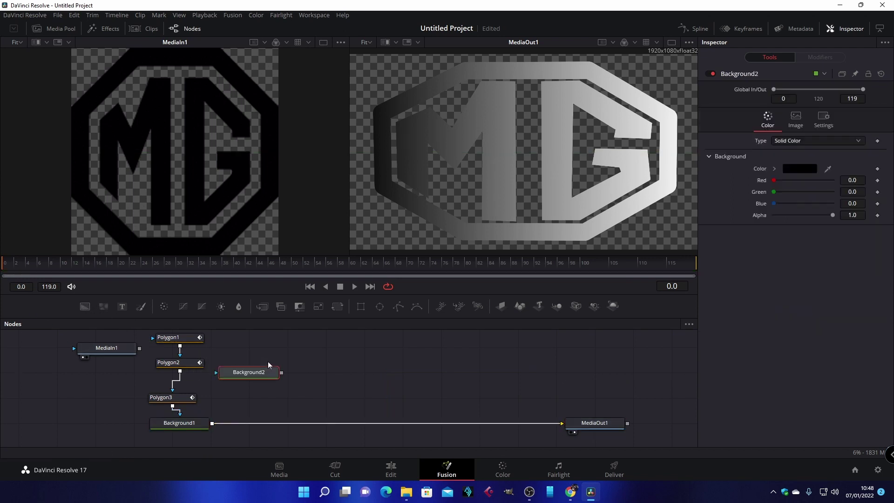
Insert Transform1 on the Background1–MediaOut1 link and place Background2 directly above it.
left_click(340, 312)
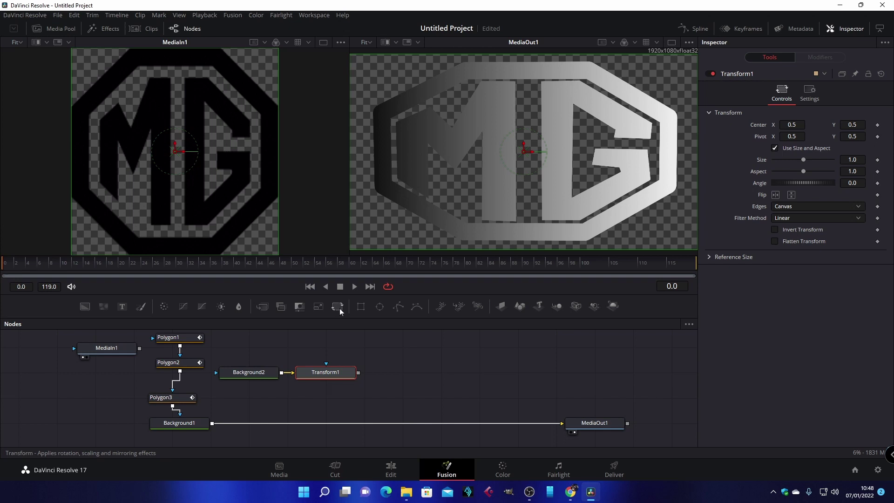
left_click(292, 373)
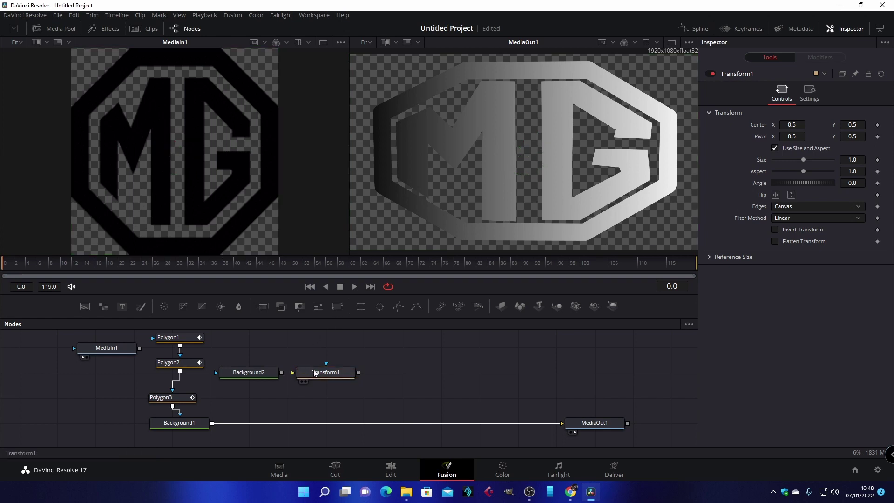
left_click_drag(326, 367, 266, 419)
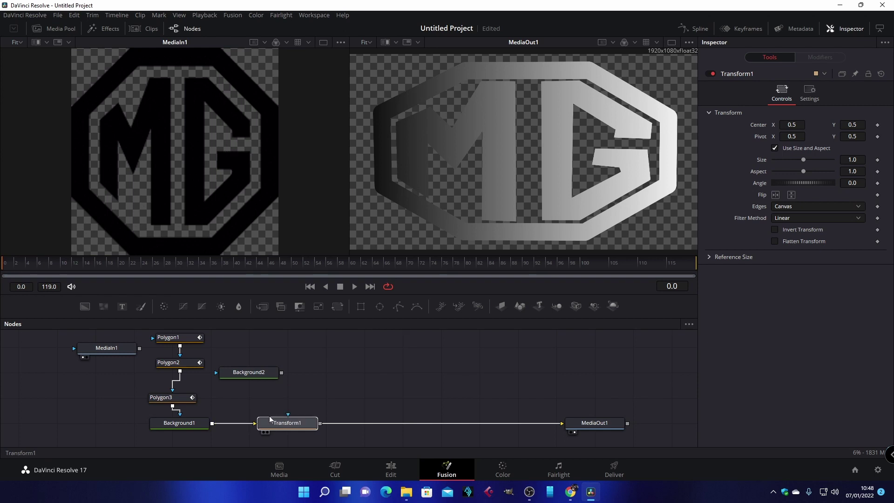
left_click(295, 419)
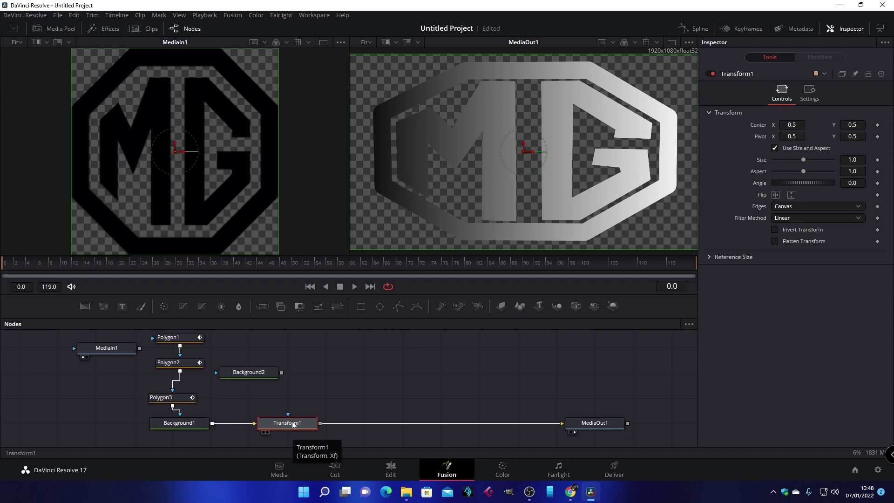
left_click(297, 426)
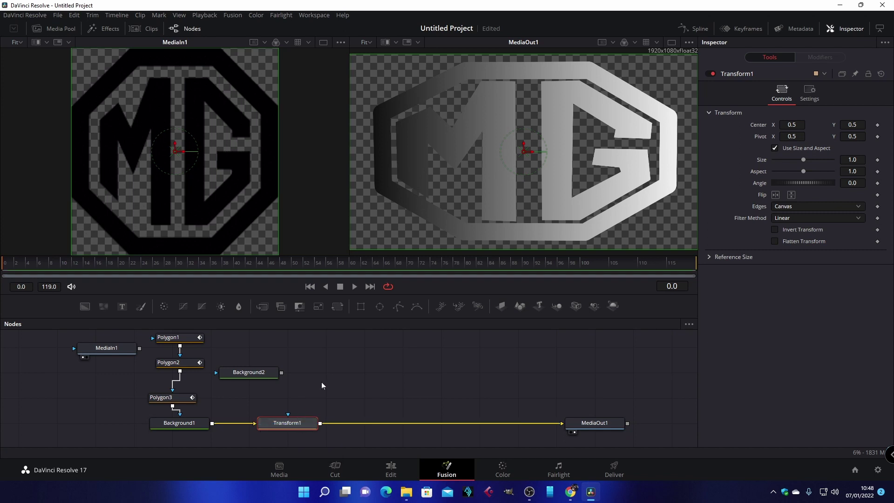
mouse_move(310, 421)
left_mouse_down()
mouse_move(311, 396)
mouse_move(311, 419)
left_mouse_up()
left_click_drag(302, 423, 379, 423)
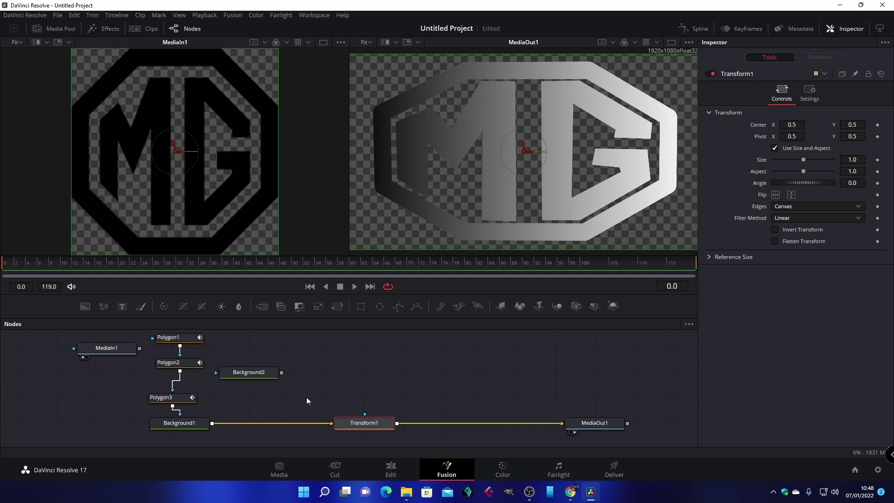
left_click_drag(273, 370, 398, 424)
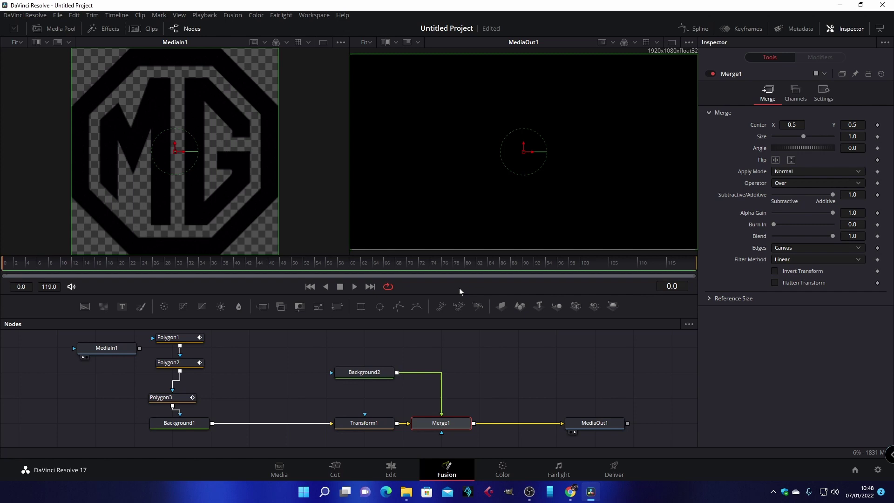
Swap Merge1's inputs with Ctrl+T so the gradient logo sits over Background2.
key("ctrl+t")
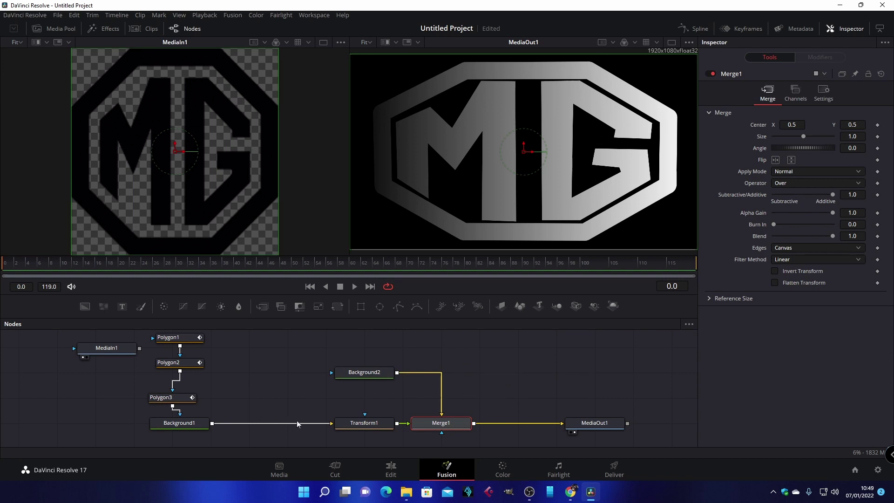
left_click(364, 374)
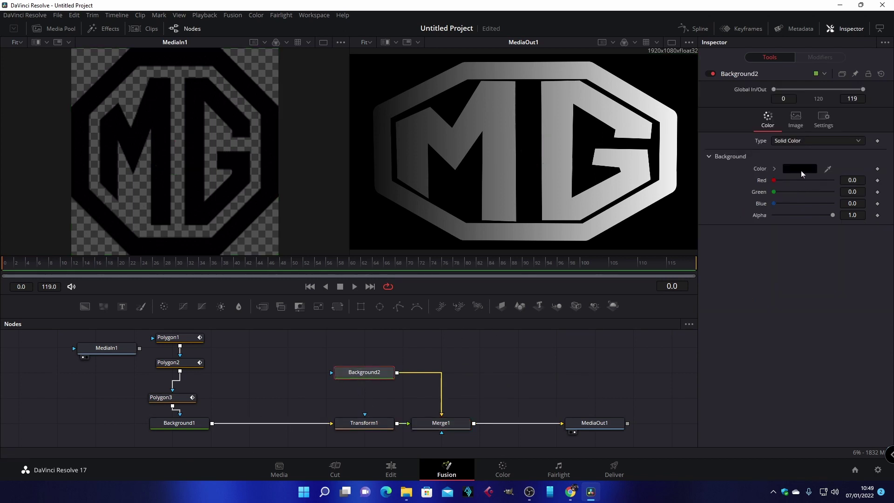
Change Background2's colour to the blue basic colour #0055ff.
left_click(801, 169)
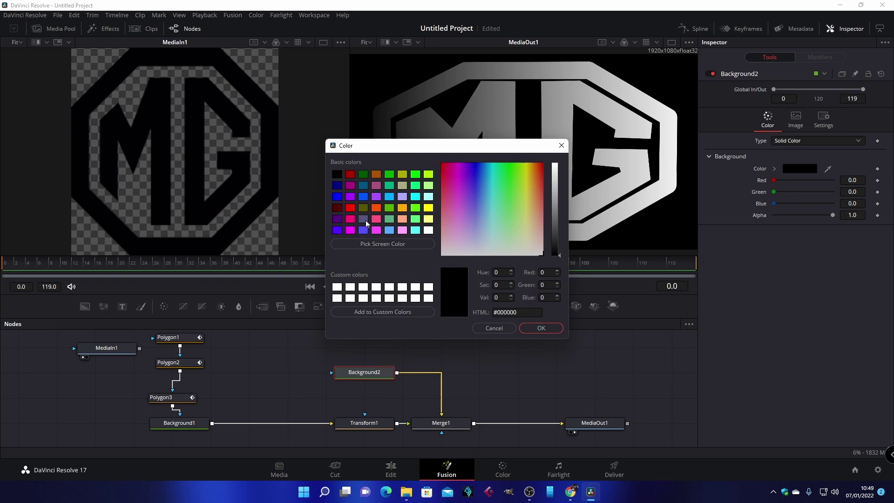
left_click(364, 199)
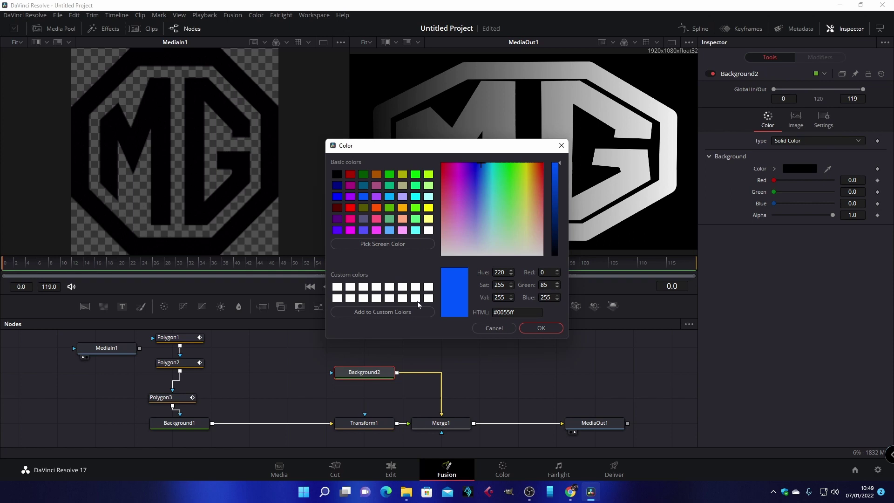
left_click(540, 328)
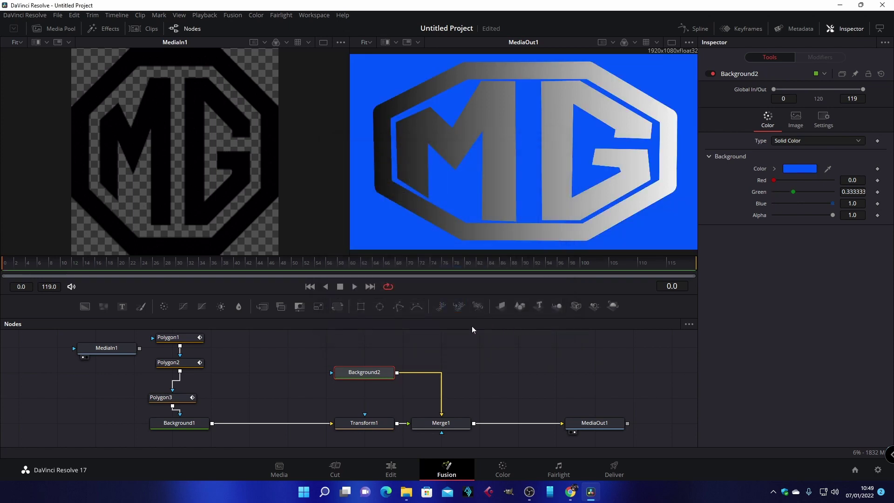
left_click(194, 423)
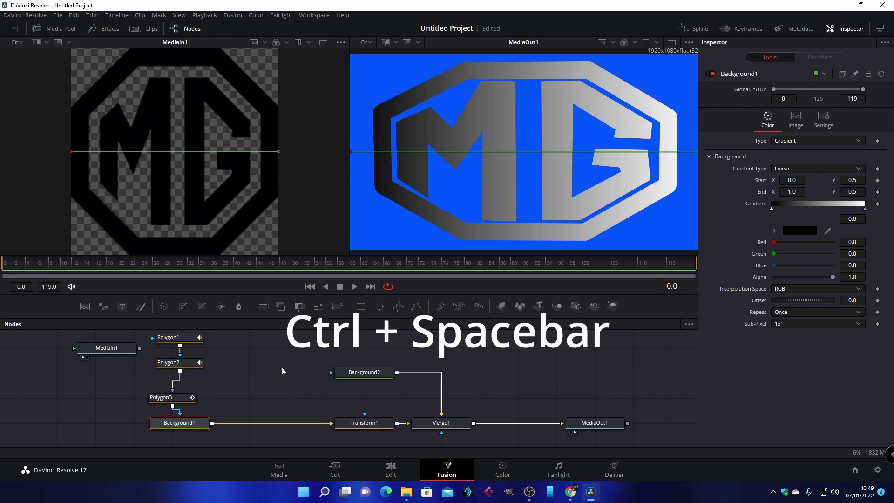
Add a Drop Shadow node after Background1, keeping Shadow Strength at 0.5.
key("ctrl+space")
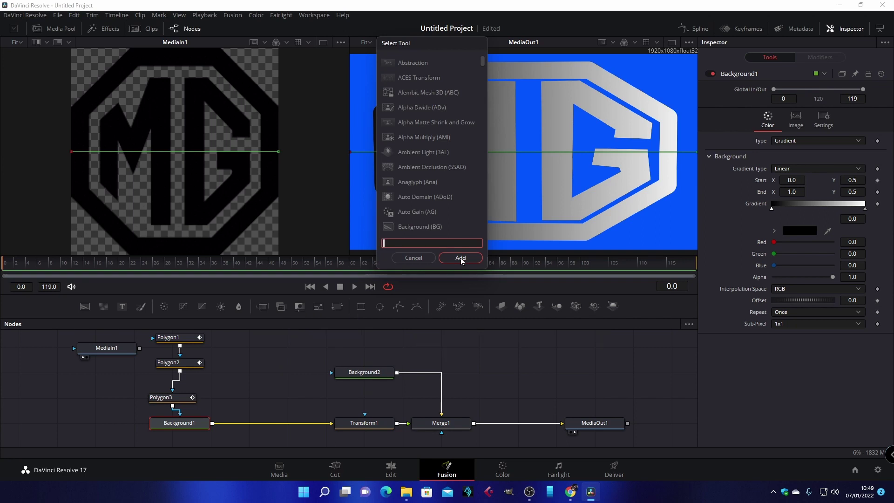
type("drop")
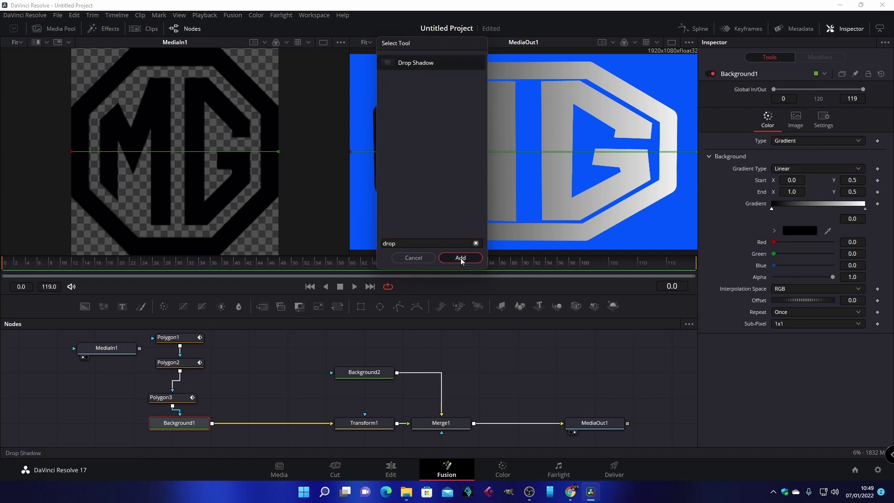
left_click(460, 258)
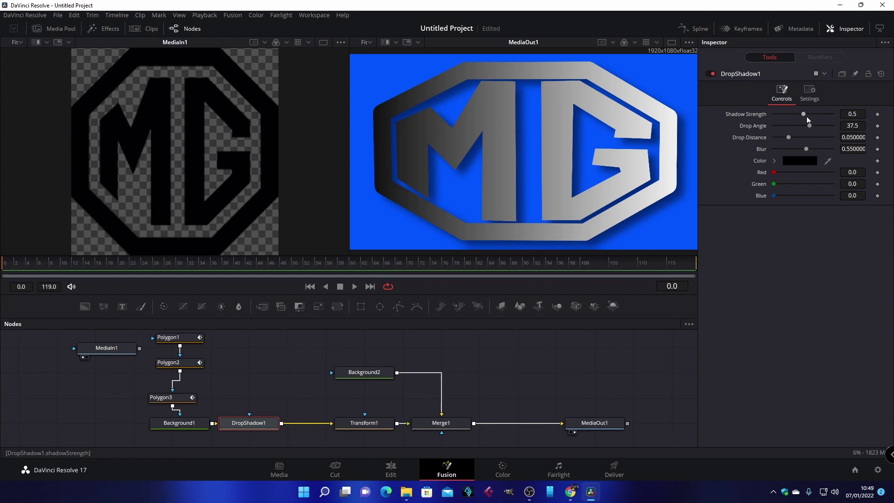
mouse_move(805, 114)
left_mouse_down()
mouse_move(817, 113)
mouse_move(810, 117)
left_mouse_up()
key("ctrl+z")
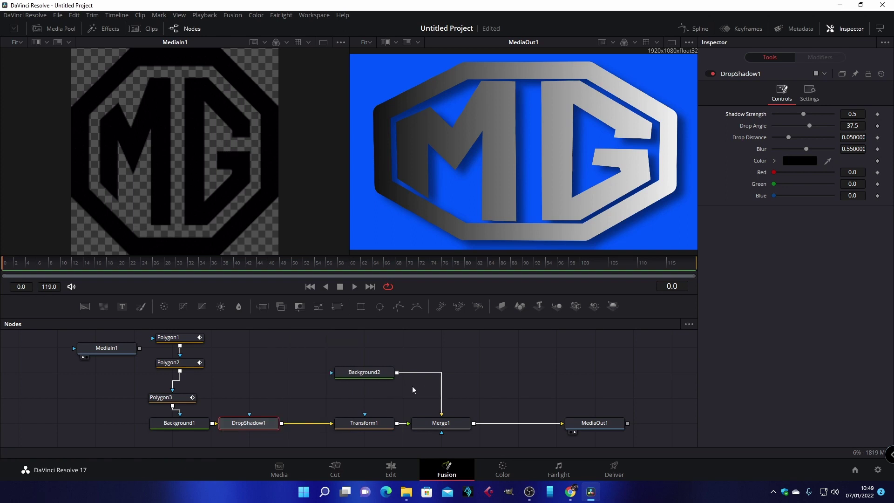
left_click_drag(268, 427, 306, 428)
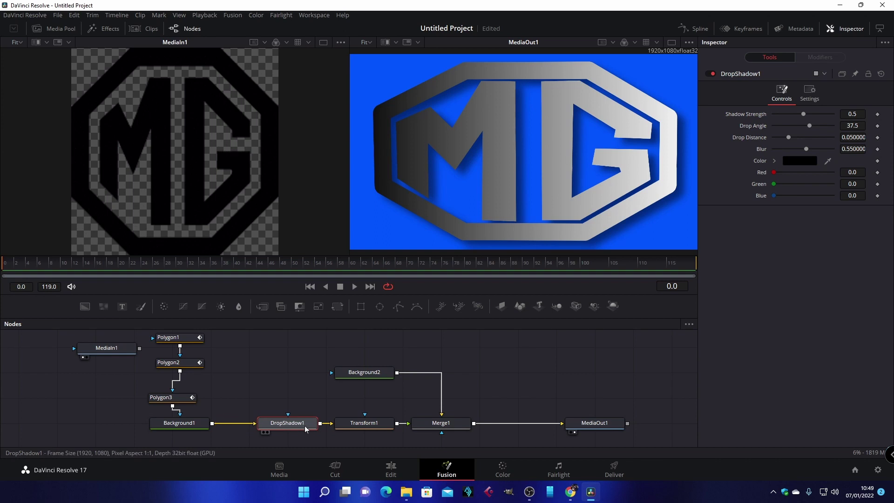
left_click(201, 425)
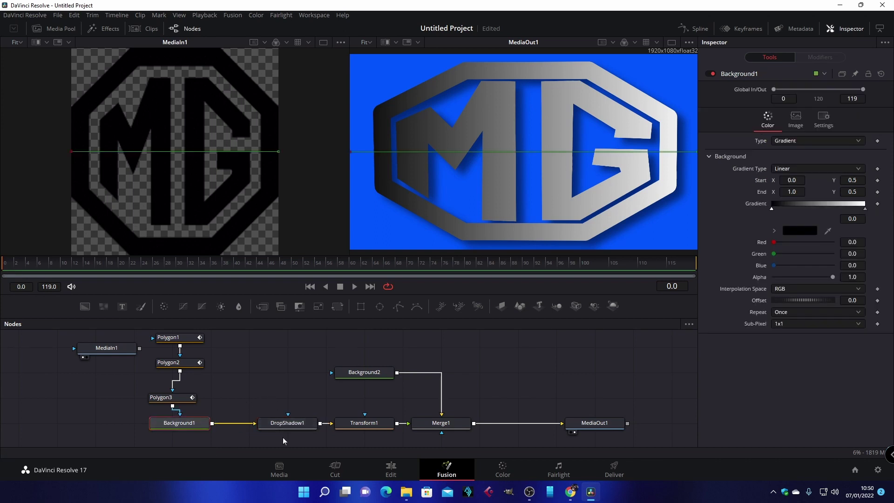
left_click_drag(293, 424, 259, 423)
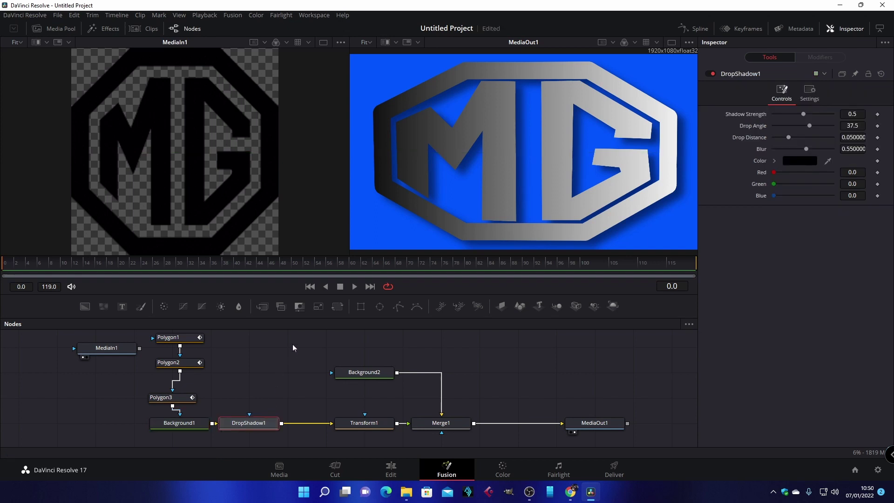
Insert a Glow node after DropShadow1 by searching 'glow' in the tool search.
key("shift+space")
type("drop")
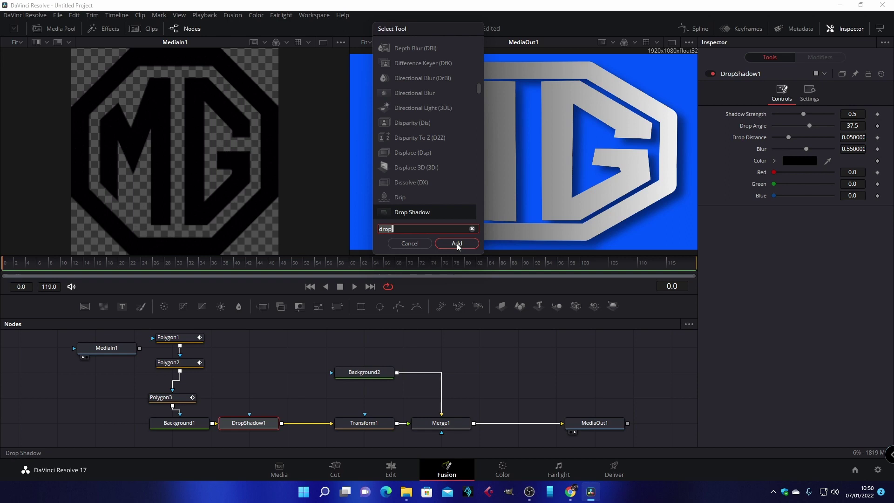
key("BackSpace")
key("BackSpace")
key("BackSpace")
key("BackSpace")
type("glo")
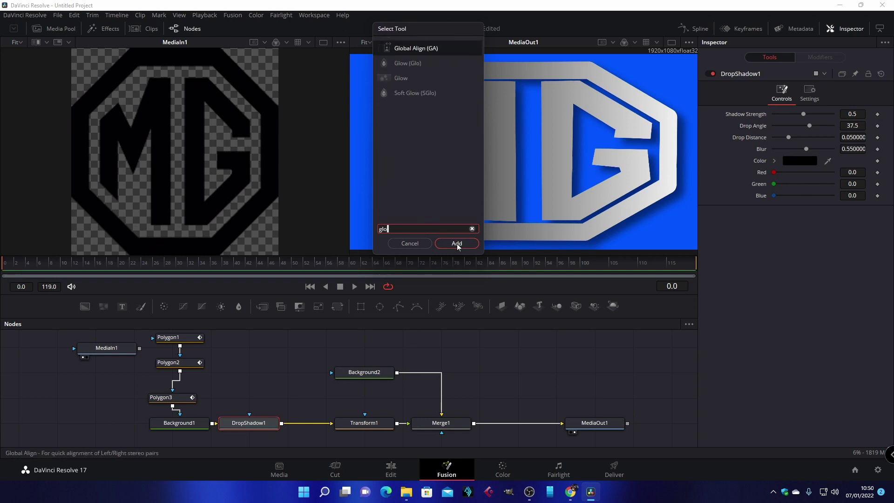
type("w")
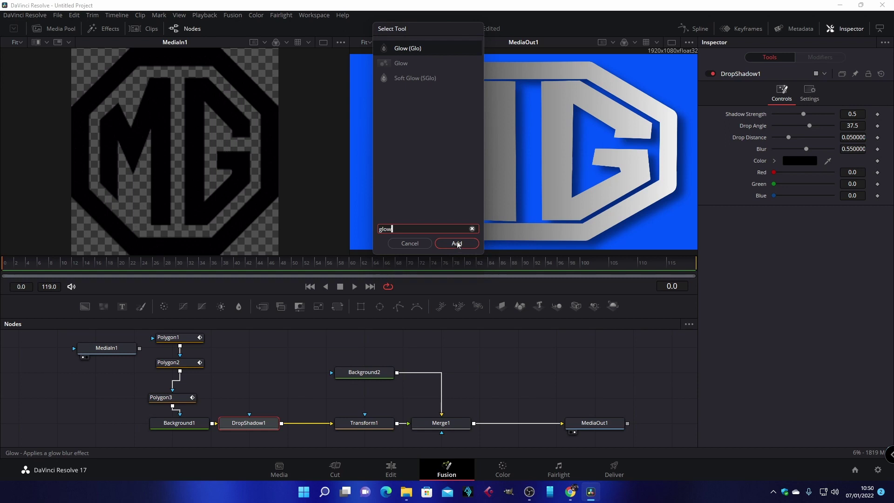
left_click(456, 242)
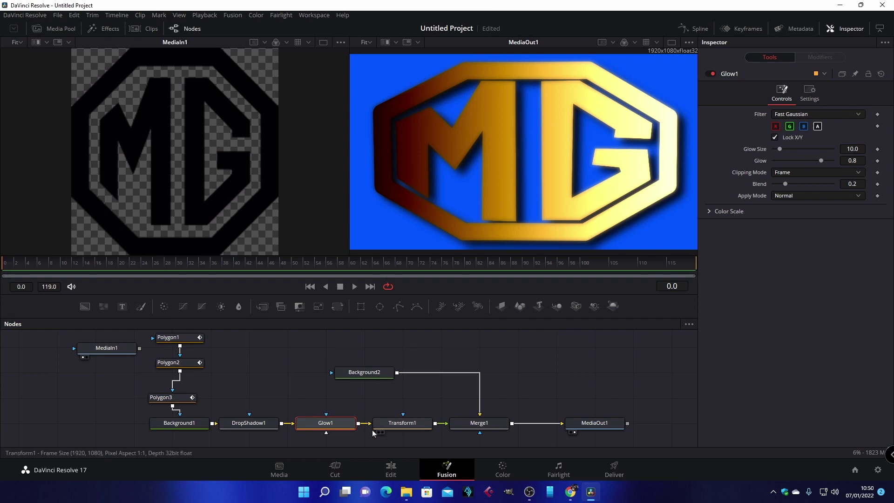
left_click(412, 425)
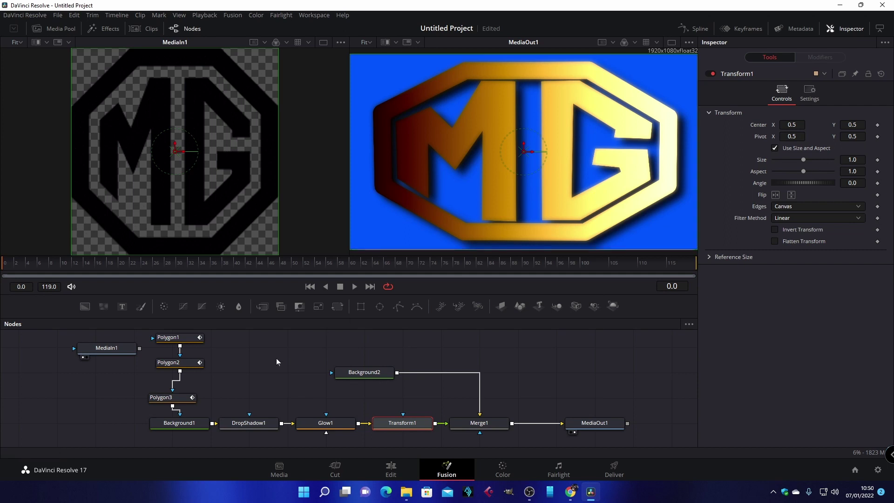
Try entering a 1080 width in Background1's Image settings, leaving height at 1080.
left_click(183, 424)
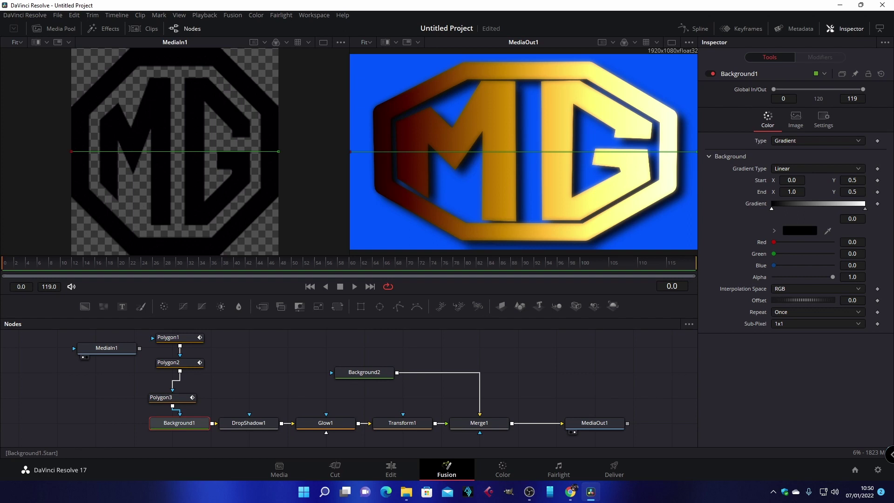
left_click(797, 119)
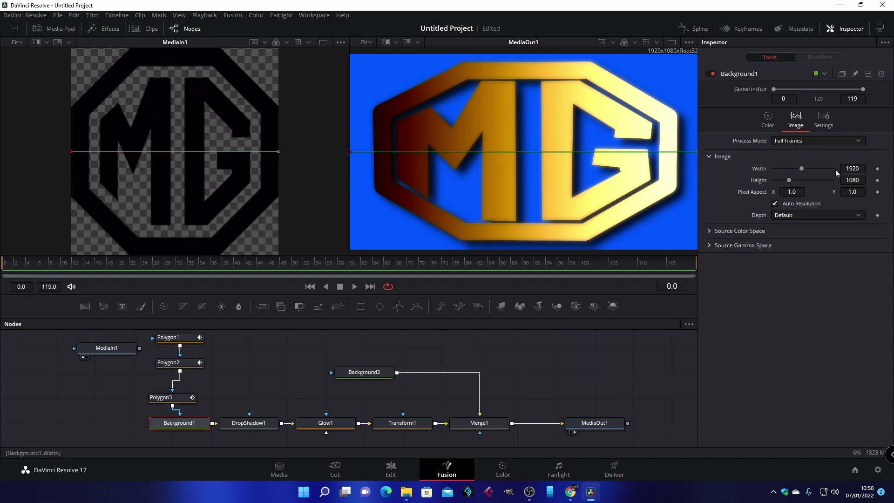
left_click(852, 168)
type("1080")
key("Tab")
key("Return")
left_click(858, 168)
type("1080")
key("Tab")
Turn off Auto Resolution and set Width to 1080, making the image 1080 x 1080.
left_click(857, 169)
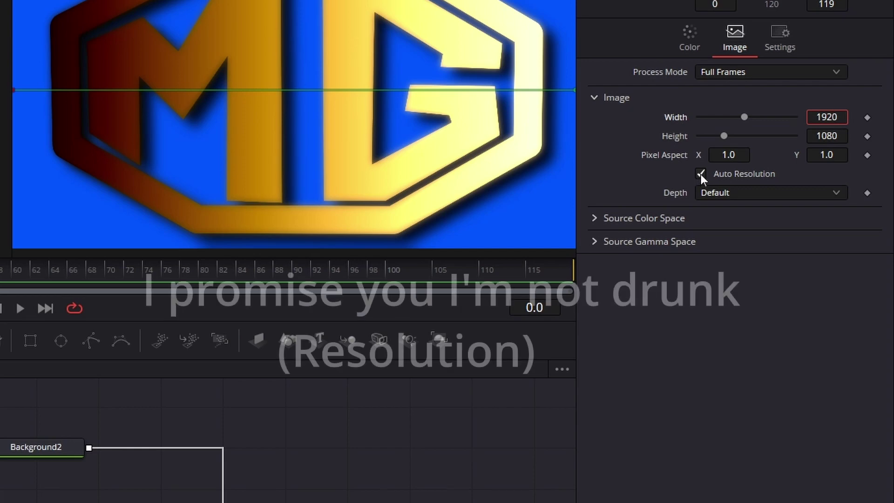
left_click(700, 174)
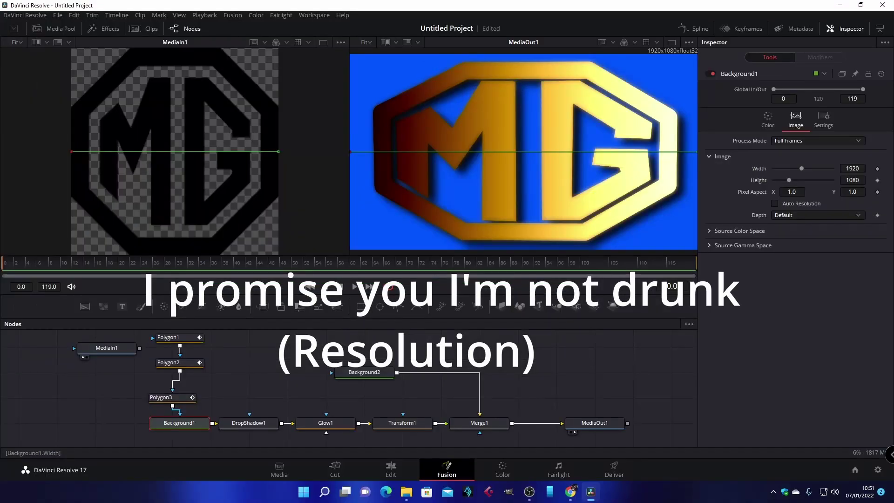
left_click(827, 117)
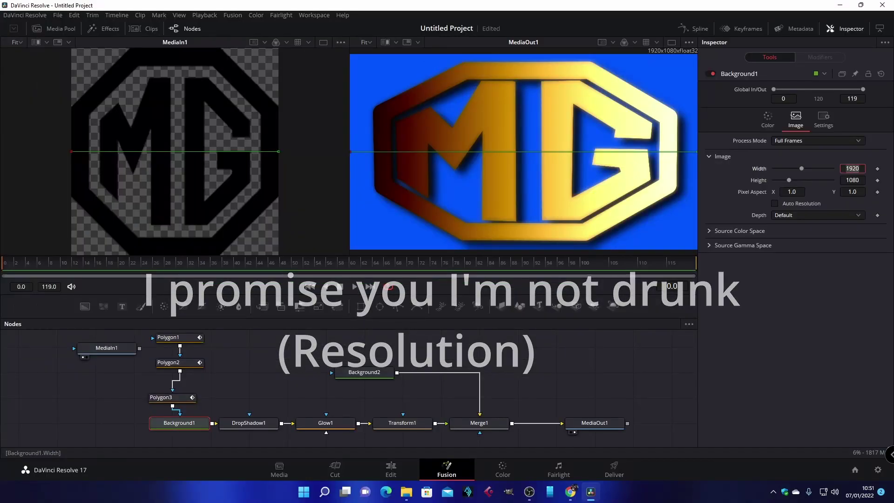
type("10")
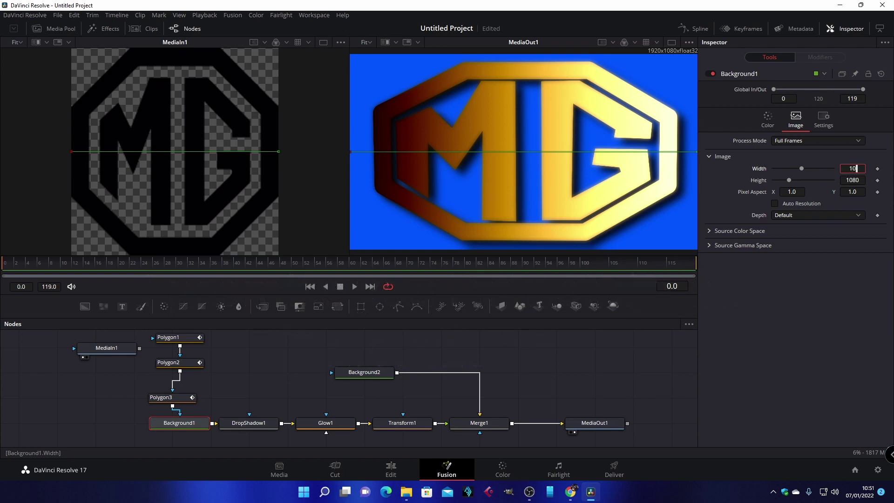
type("80")
key("Tab")
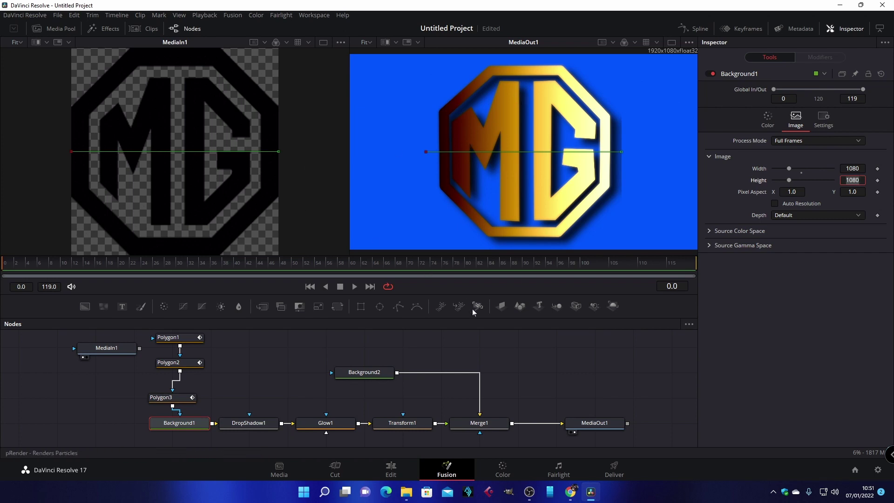
Scale Transform1's Size to about 1.06.
left_click(418, 424)
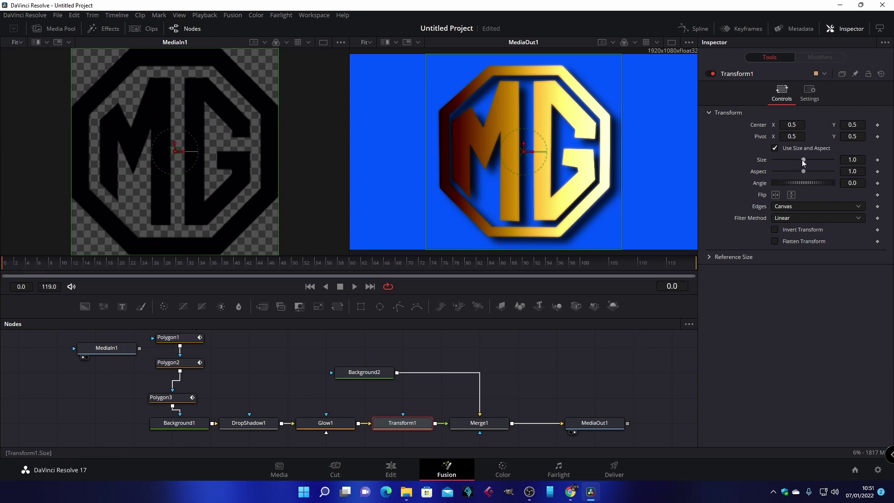
left_click_drag(801, 160, 802, 160)
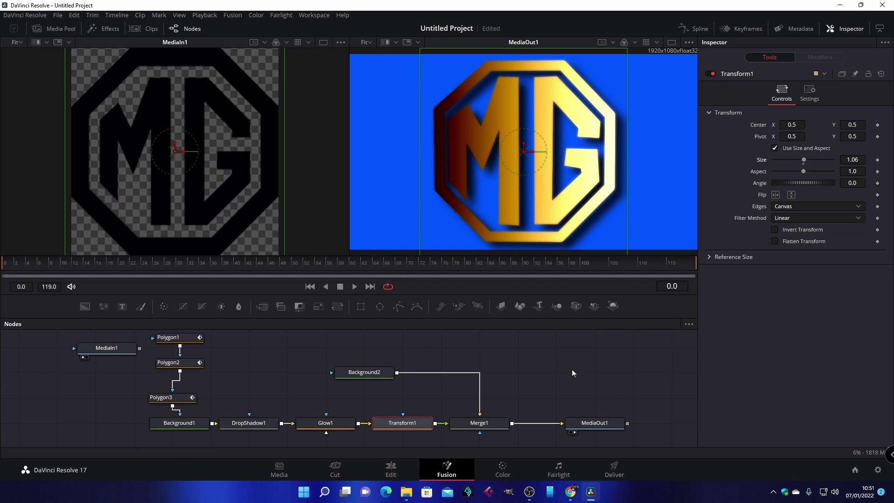
Switch to the Edit page to preview Fusion Composition 1.
left_click(391, 469)
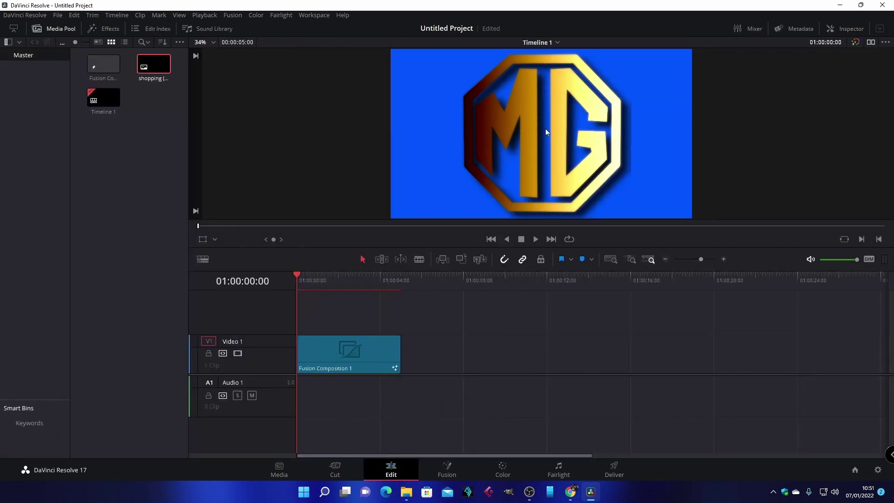